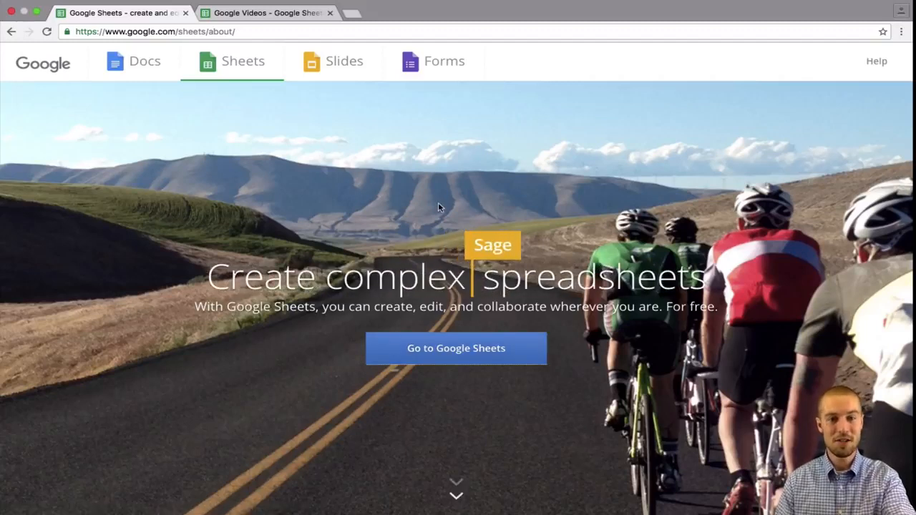
Go to the Google Sheets home screen and create a new blank spreadsheet
left_click(464, 347)
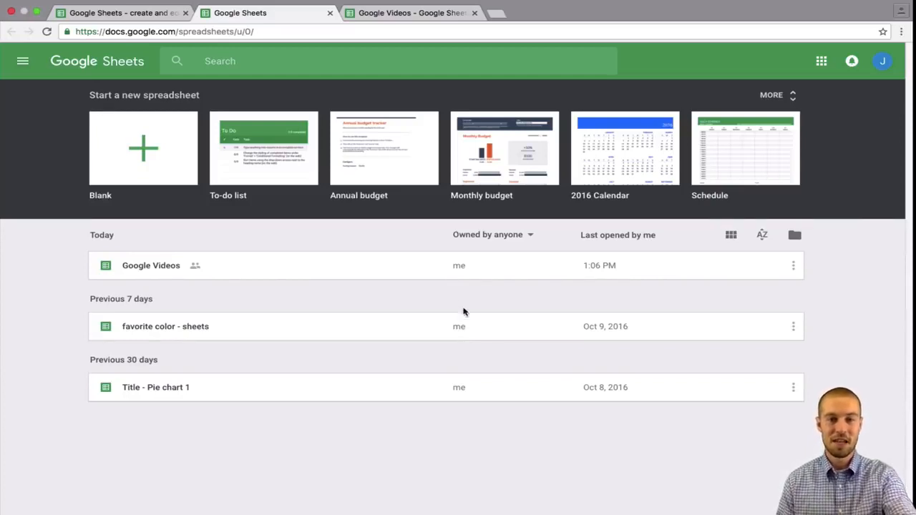
left_click(149, 175)
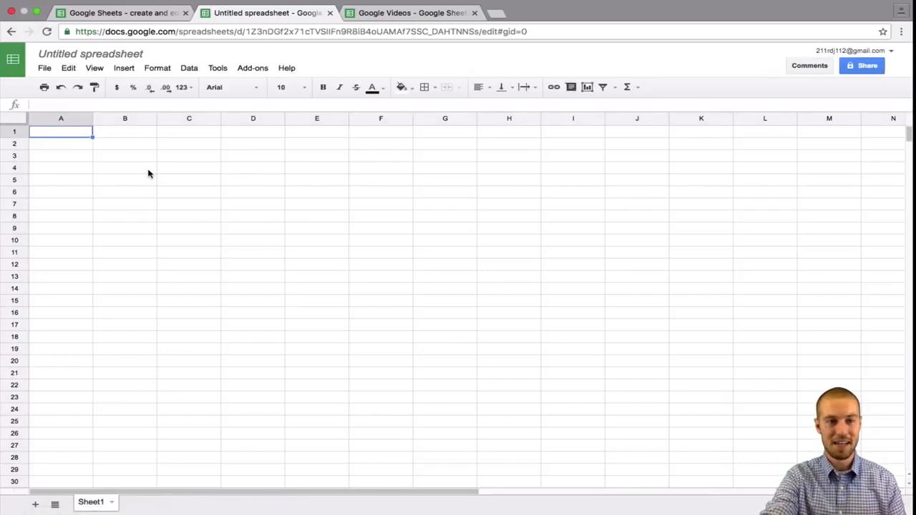
scroll(153, 157, "down", 10)
scroll(153, 158, "right", 1)
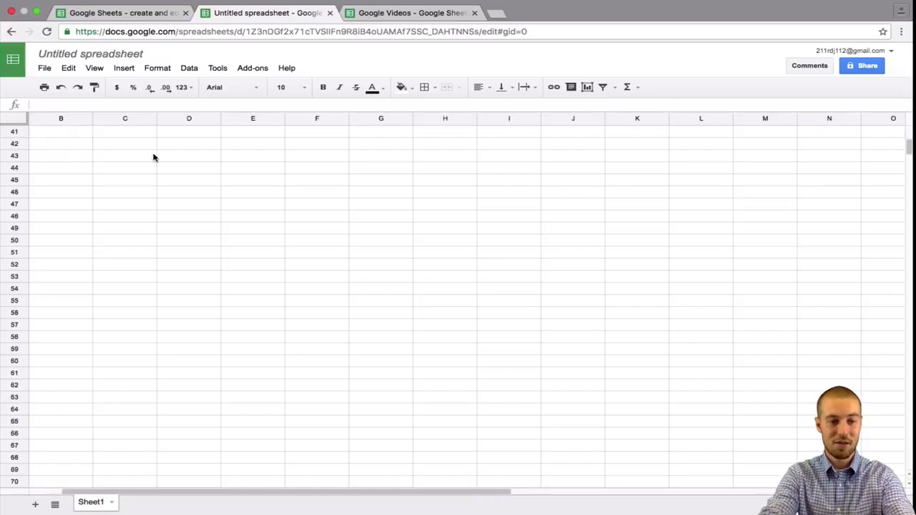
scroll(153, 157, "up", 10)
scroll(153, 157, "left", 1)
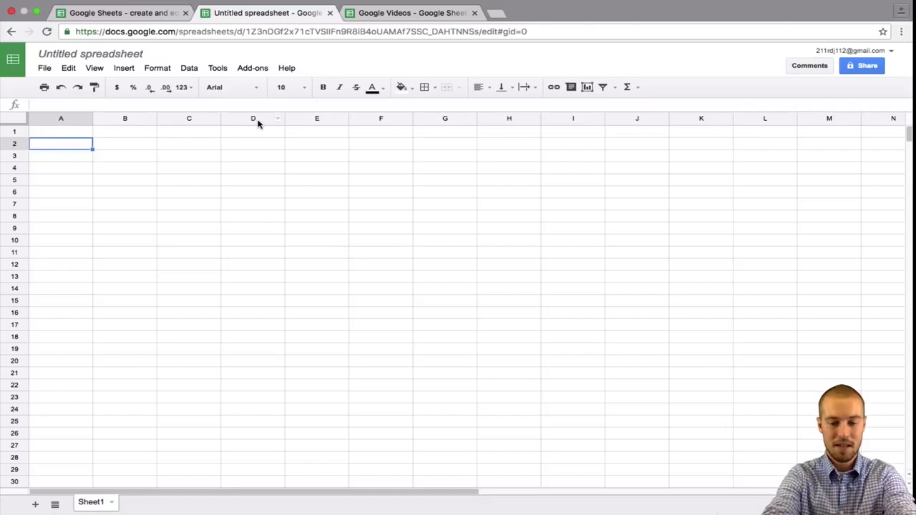
Enter 100 in cell A2 and 100 in cell D2
type("100")
key("Tab")
key("Tab")
key("Tab")
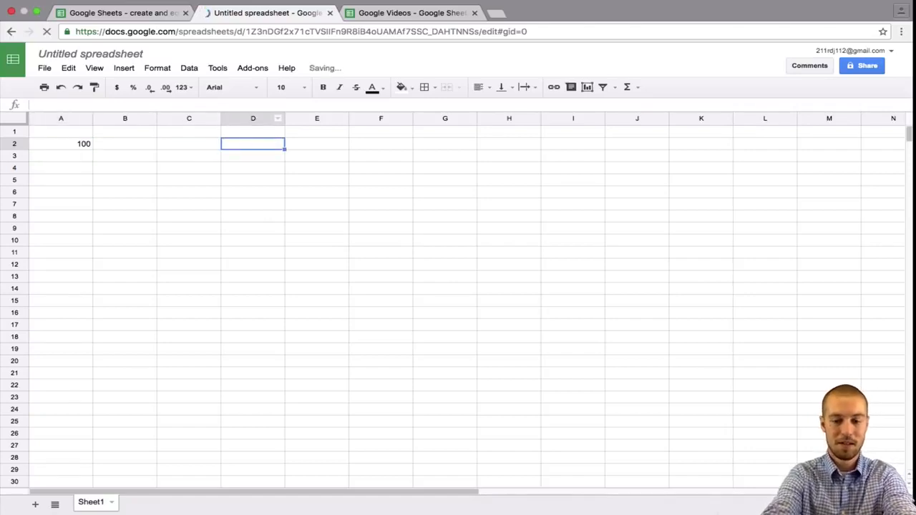
type("100")
key("Tab")
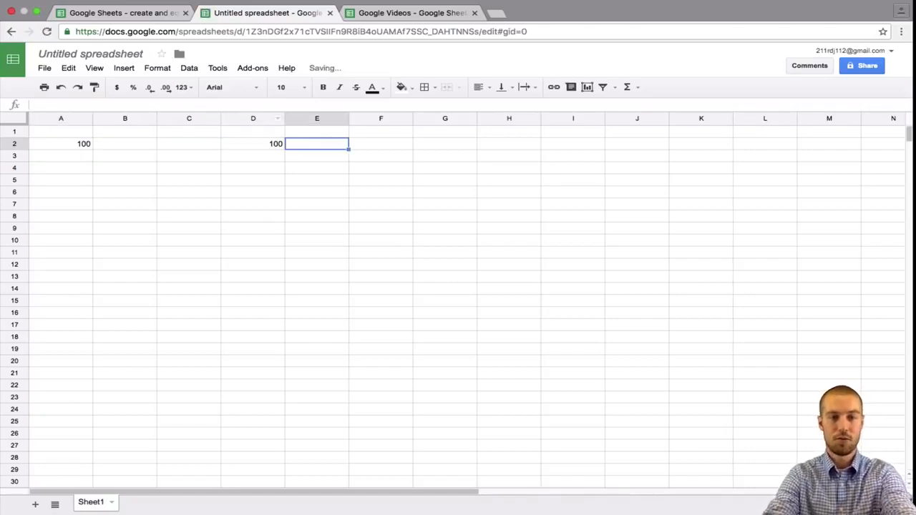
Clear the contents of cells A2 and D2
key("Left")
key("Left")
key("Left")
key("Left")
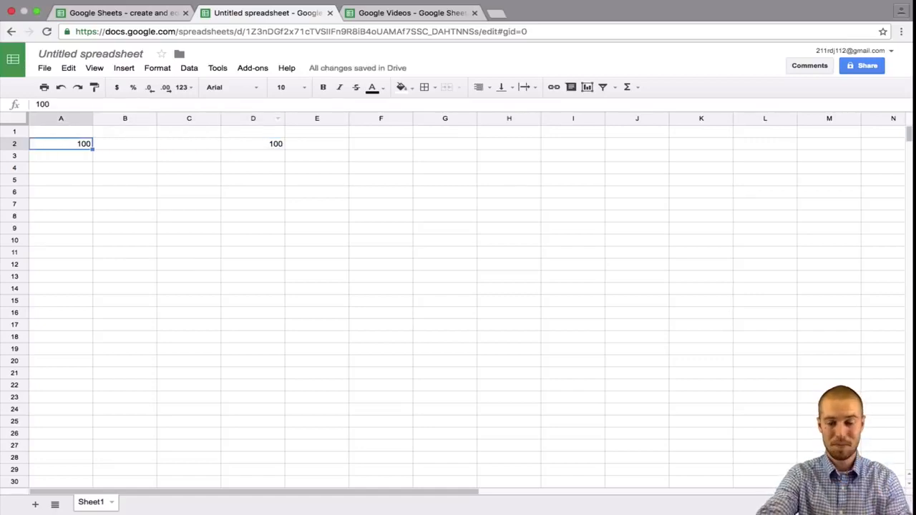
key("Right")
key("Left")
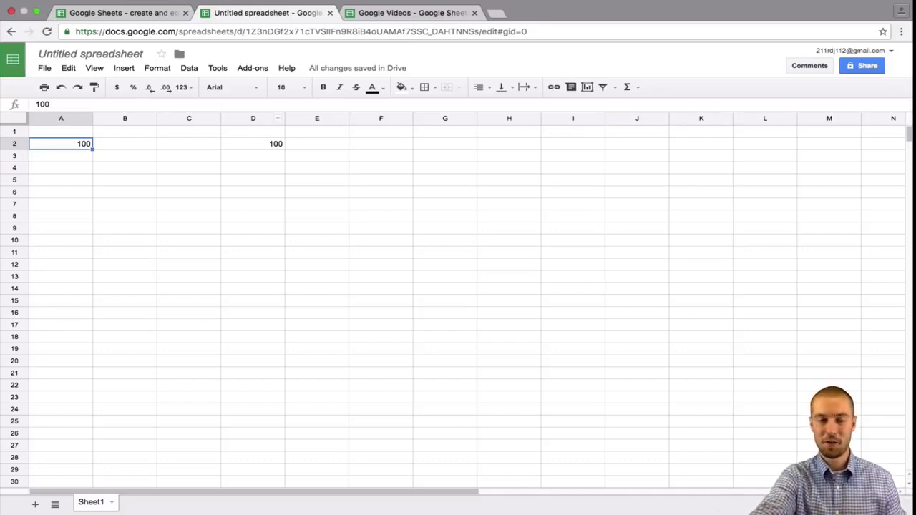
key("Delete")
key("Right")
key("Right")
key("Right")
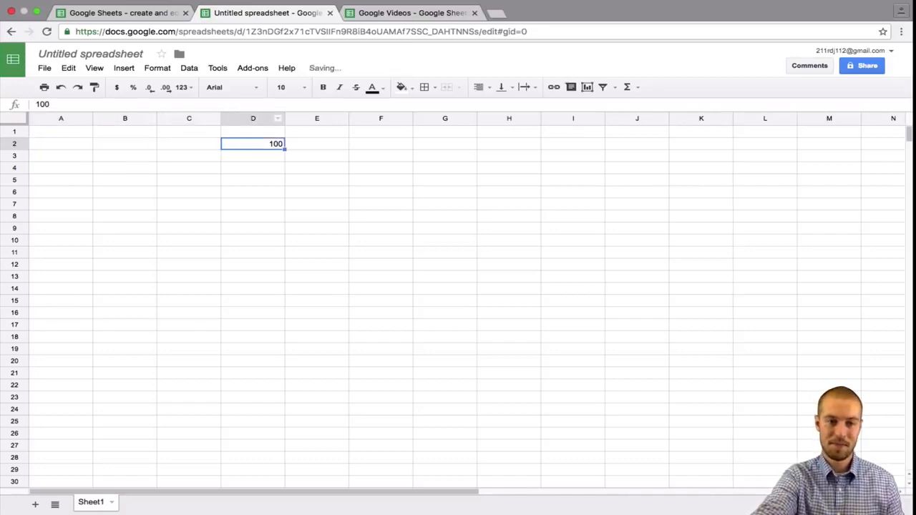
key("Delete")
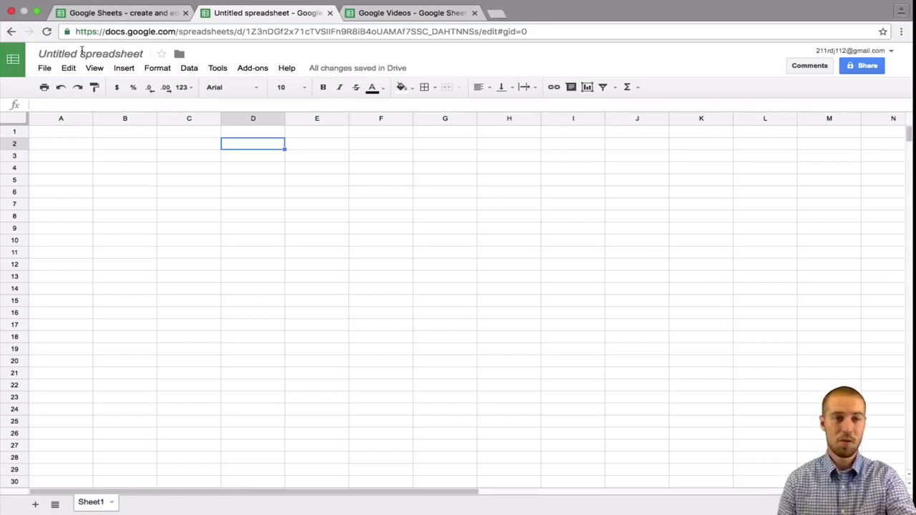
Rename the untitled spreadsheet as Test Sheets
left_click(82, 54)
type("Te")
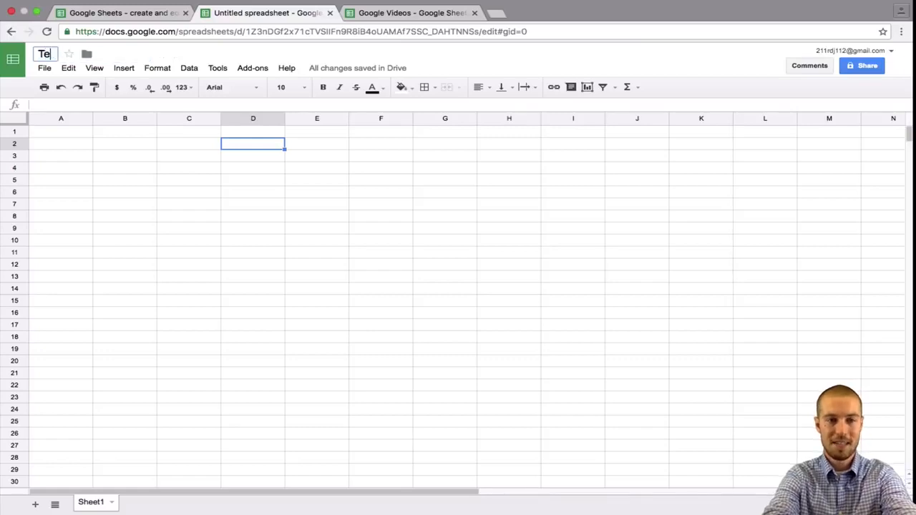
type("st Sheets")
key("Return")
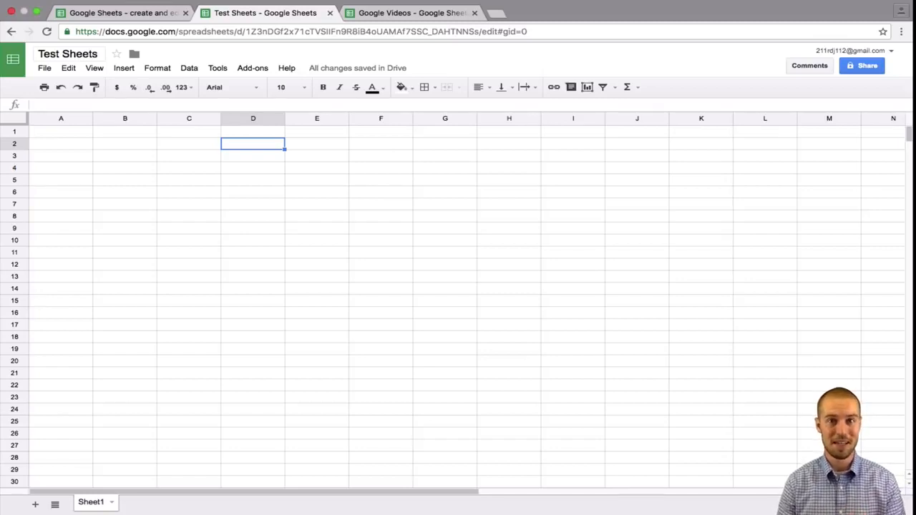
List the colors Red, Blue, Yellow, Green and Purple down column A in cells A2 to A6
key("Left")
key("Left")
key("Left")
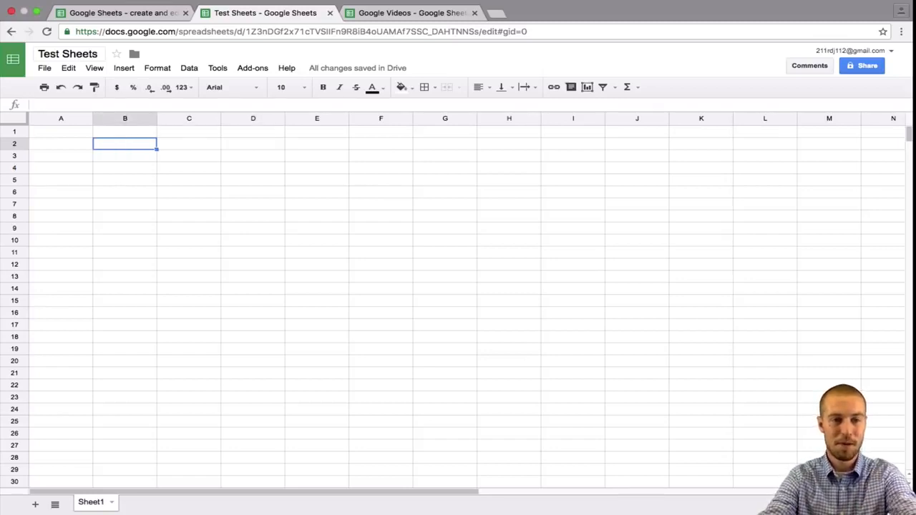
type("Red")
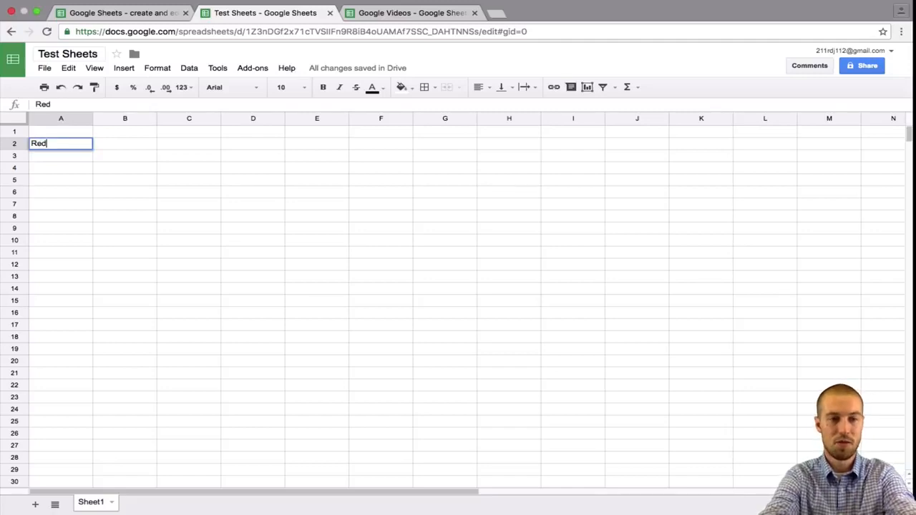
key("Return")
type("Blue")
key("Return")
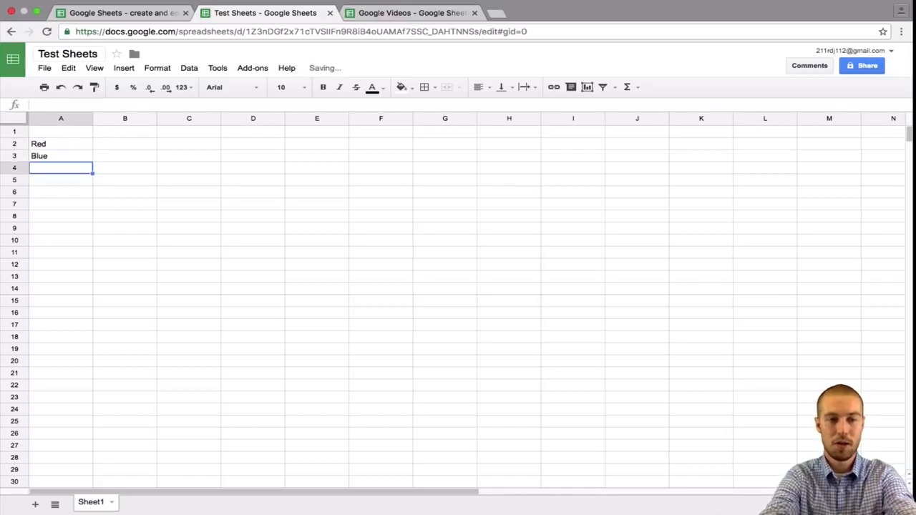
type("Yekk")
key("BackSpace")
key("BackSpace")
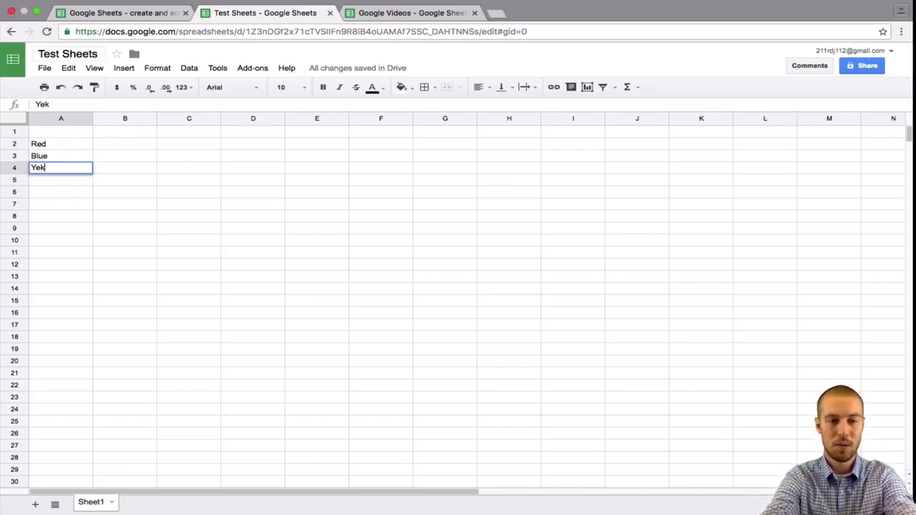
type("llow")
key("Return")
type("Green")
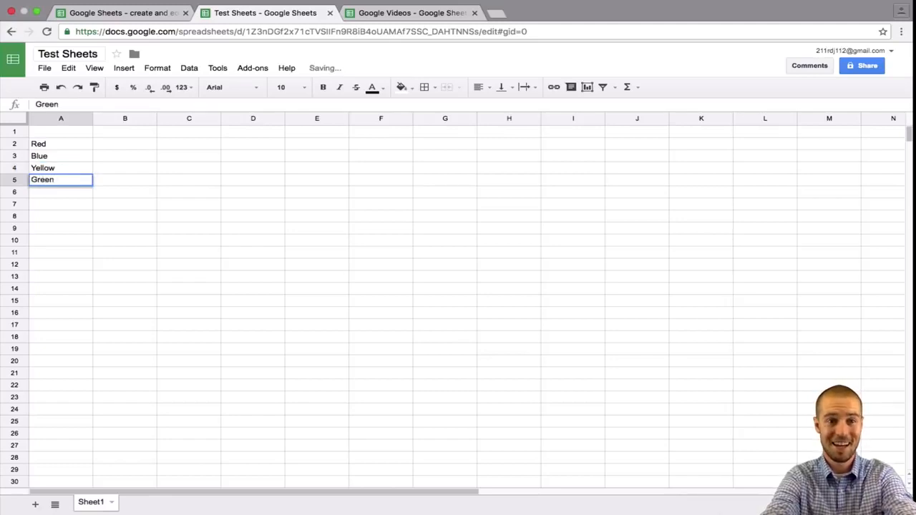
key("Return")
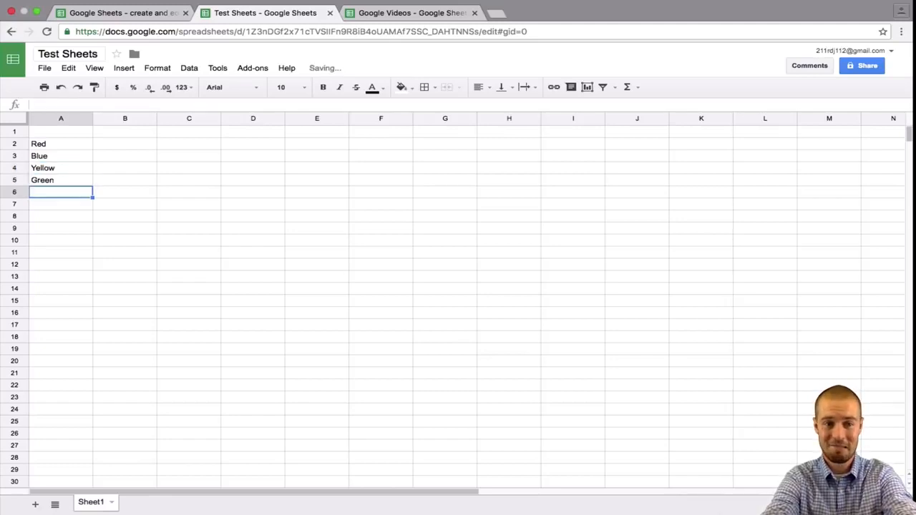
type("Purple")
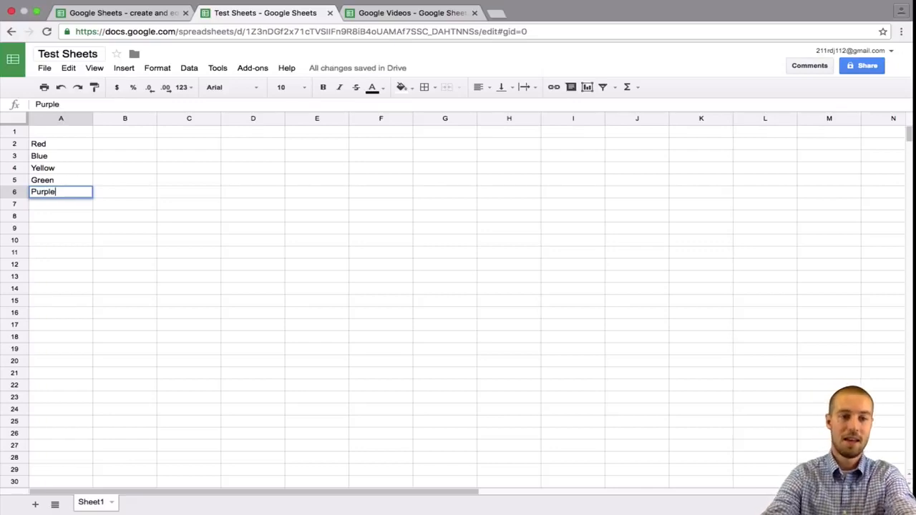
key("Tab")
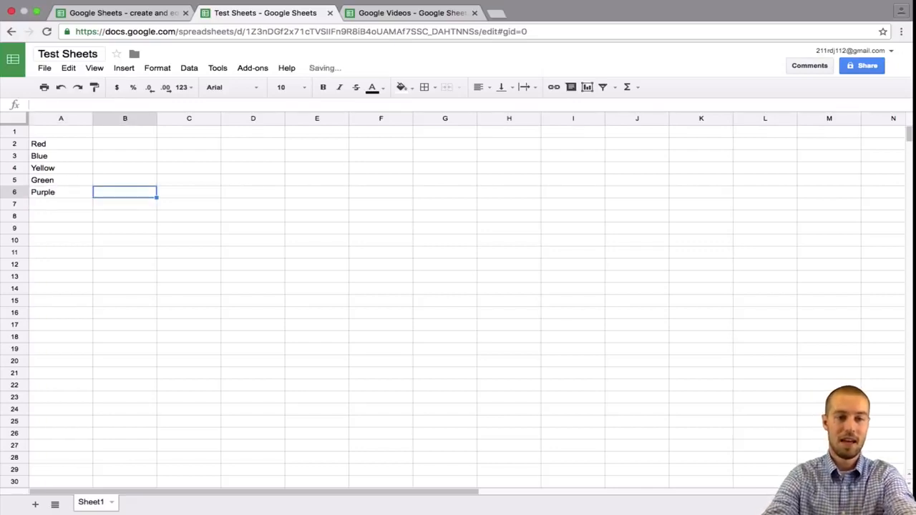
Add the column headers Colors in cell A1 and Kids in cell B1
key("Up")
key("Up")
key("Up")
key("Up")
key("Up")
key("Left")
type("Co")
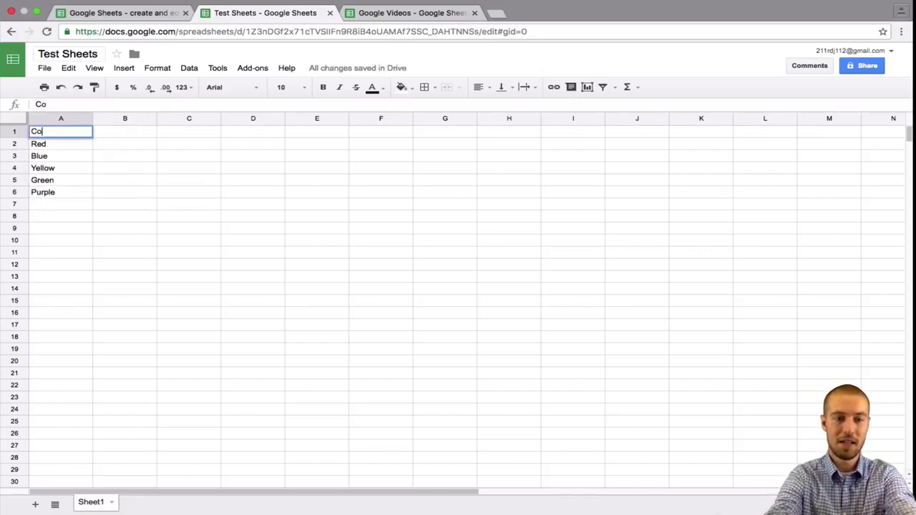
type("lors")
key("Tab")
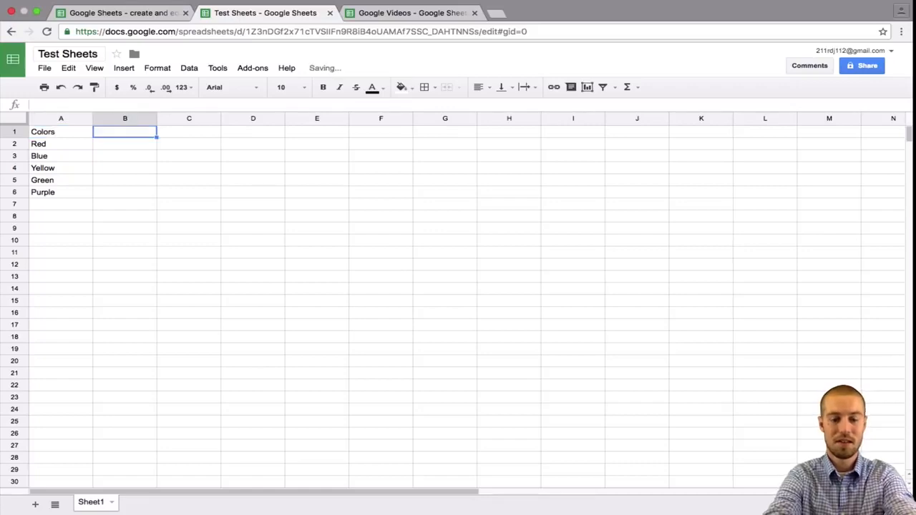
type("Kids")
key("Return")
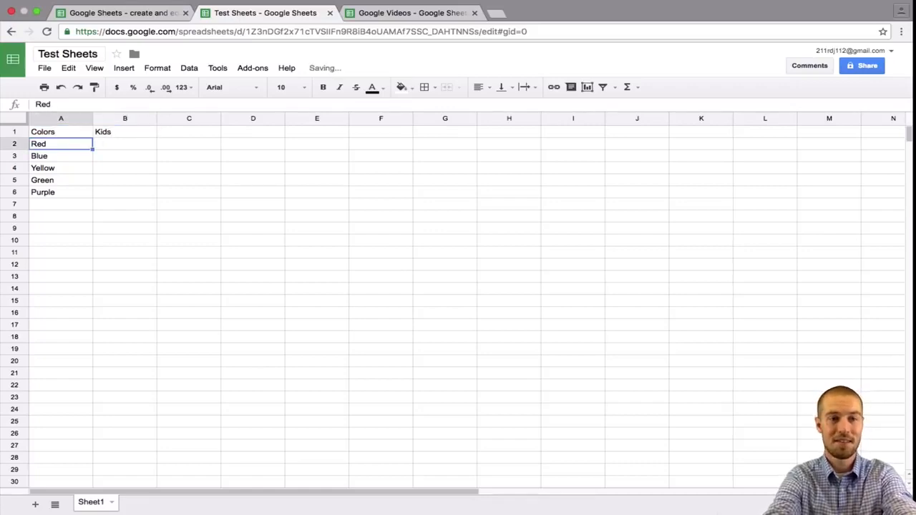
Fill the Kids column with 10, 5, 5, 4 and 6 in cells B2 to B6
key("Right")
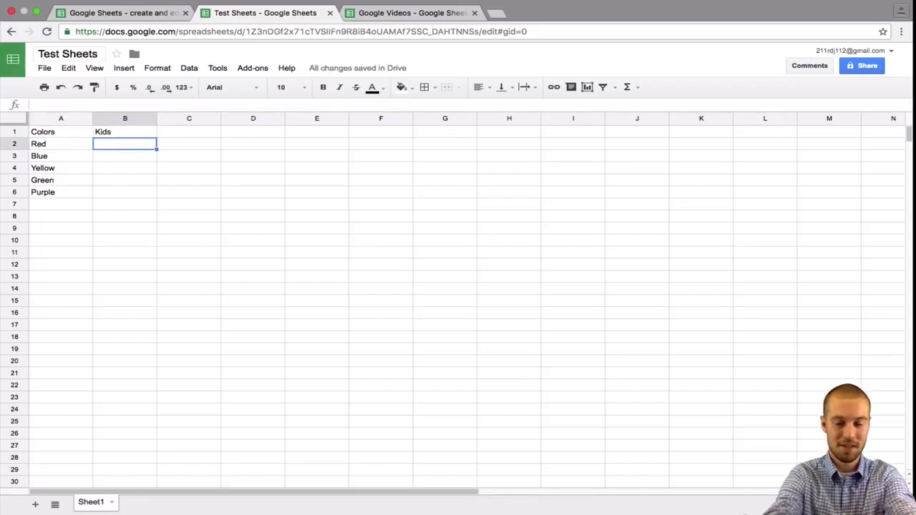
type("10")
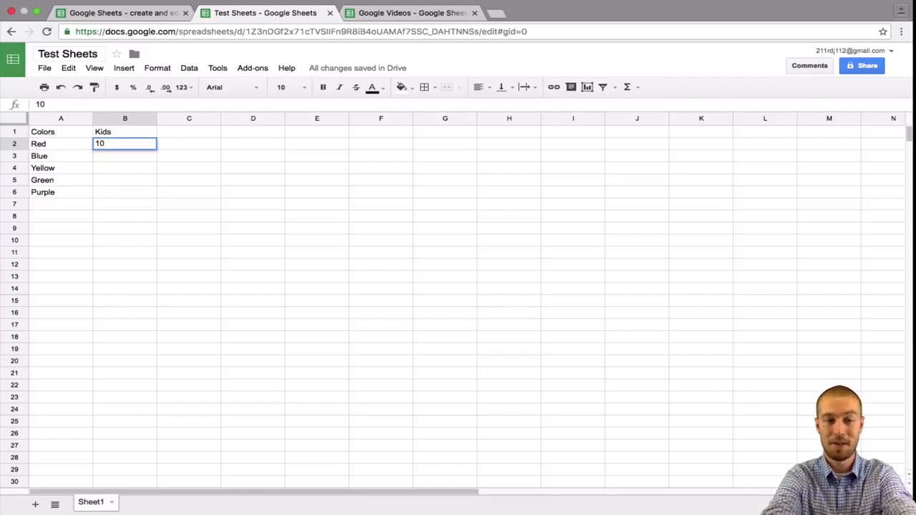
key("Return")
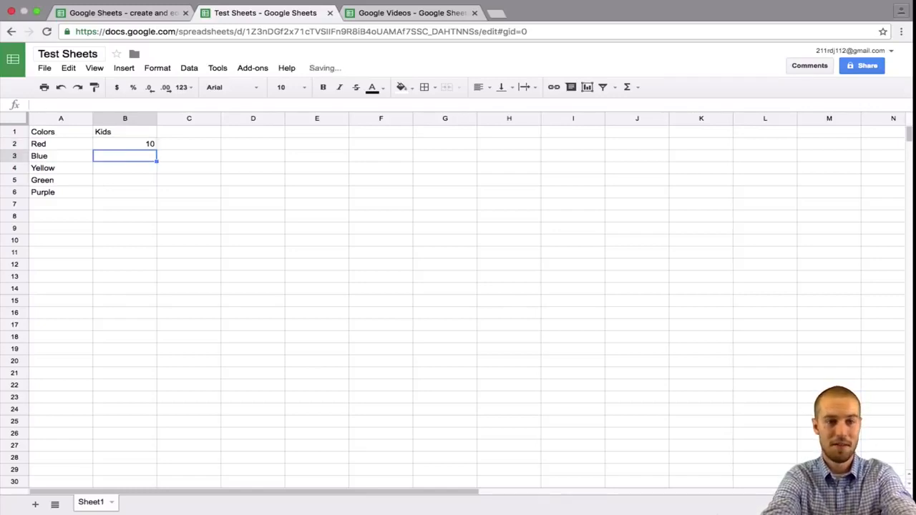
type("5")
key("Return")
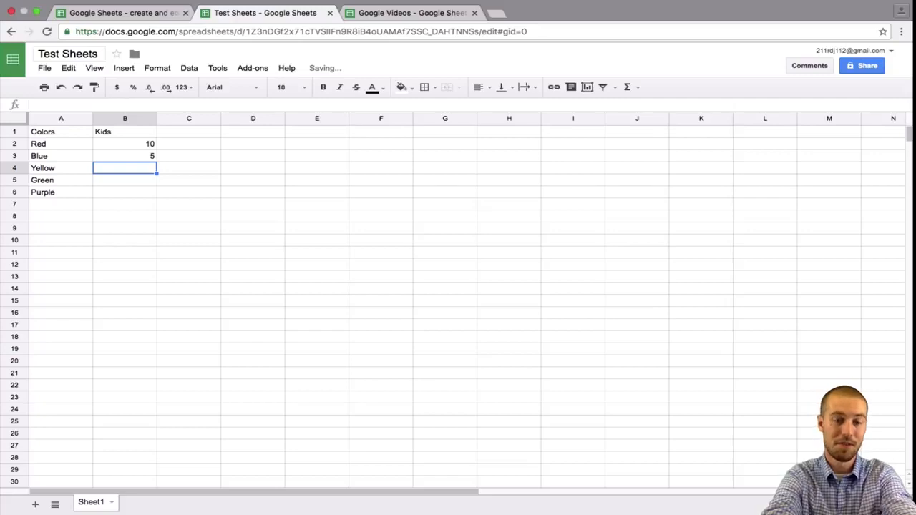
type("5")
key("Return")
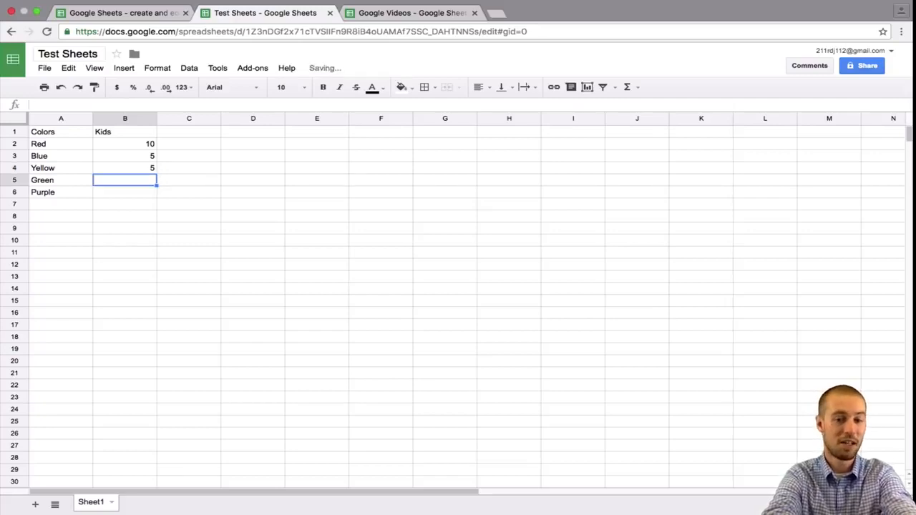
type("4")
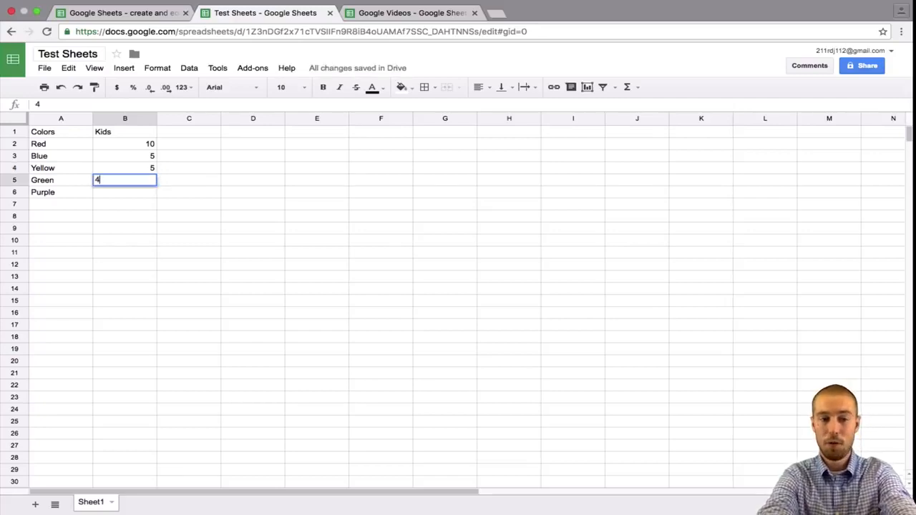
key("Return")
type("6")
key("Return")
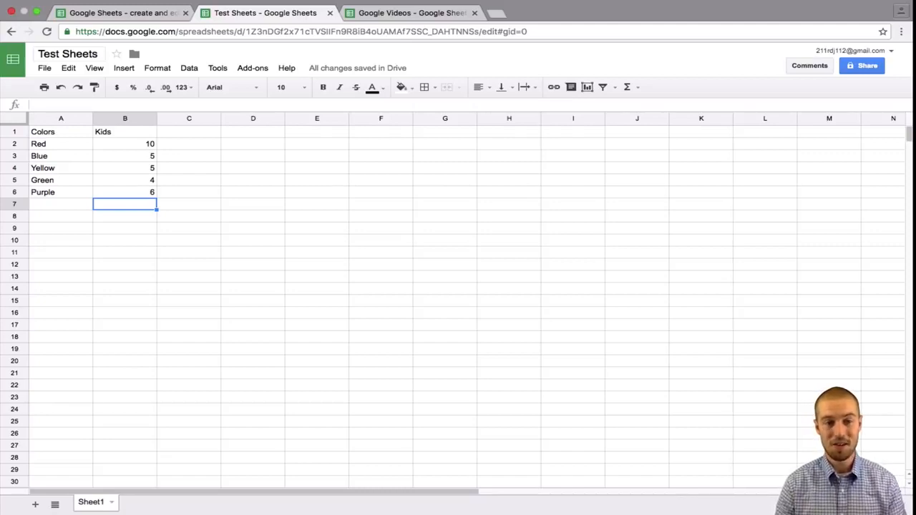
Total the Kids counts in cell B7 with a SUM formula over B2:B6
left_click_drag(131, 146, 141, 191)
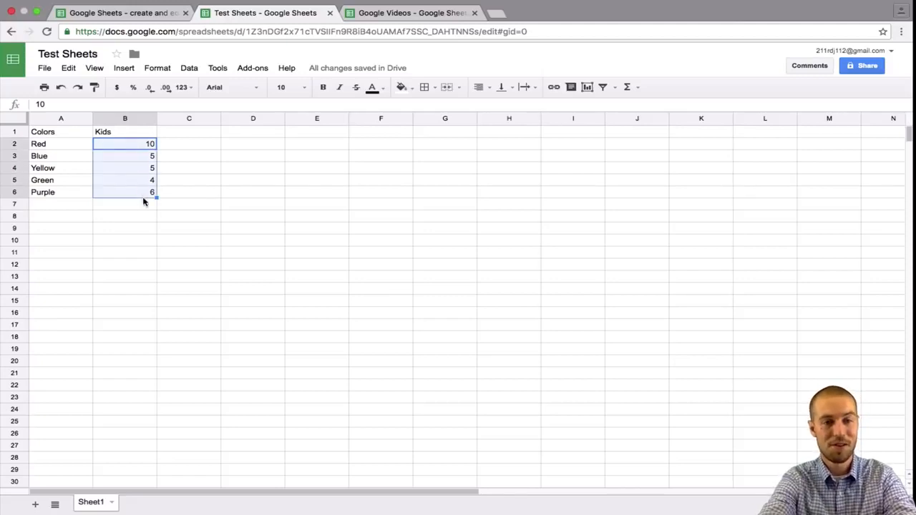
left_click(141, 207)
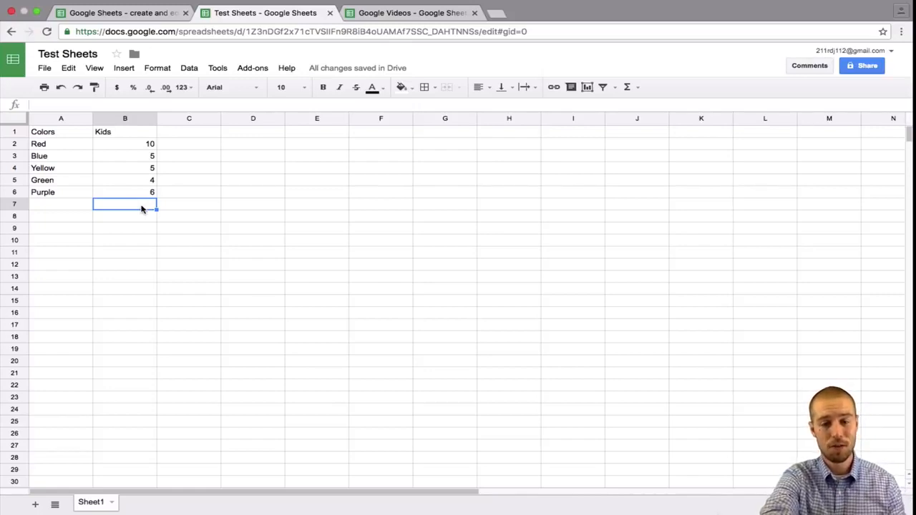
type("=")
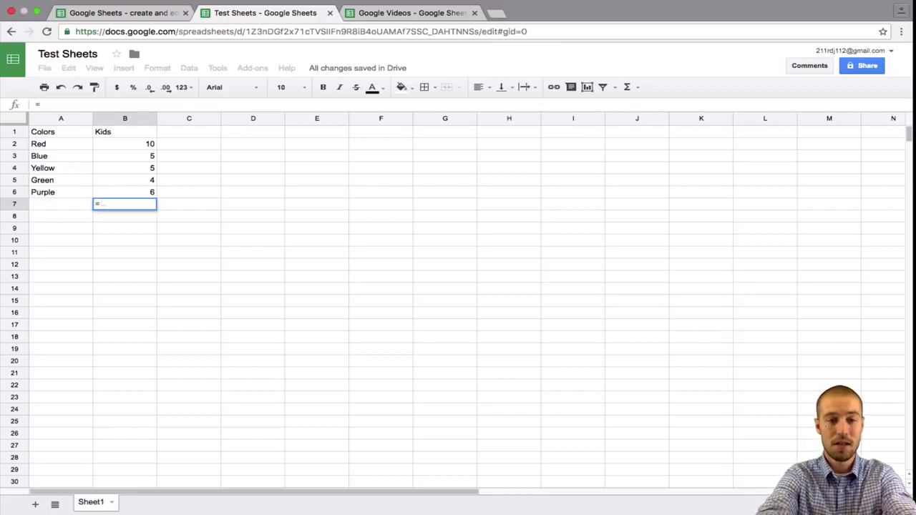
type("sum")
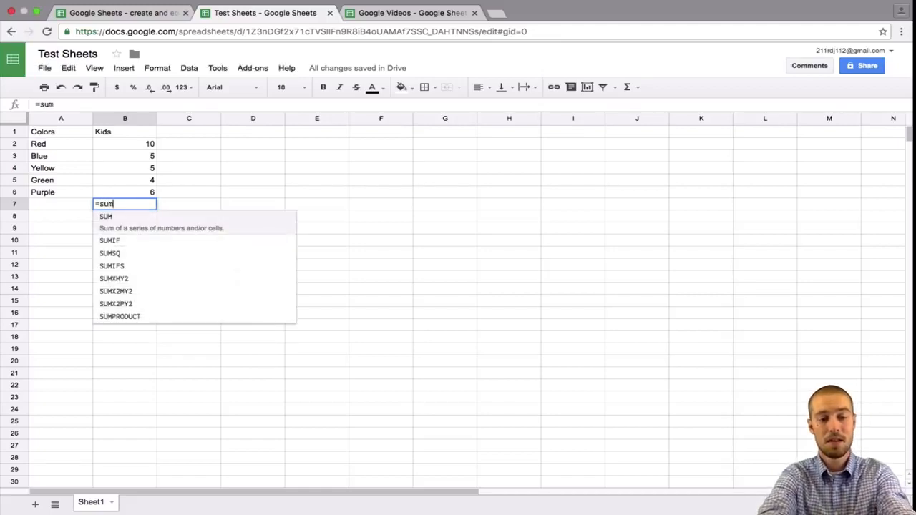
key("Tab")
key("Up")
key("shift+Up")
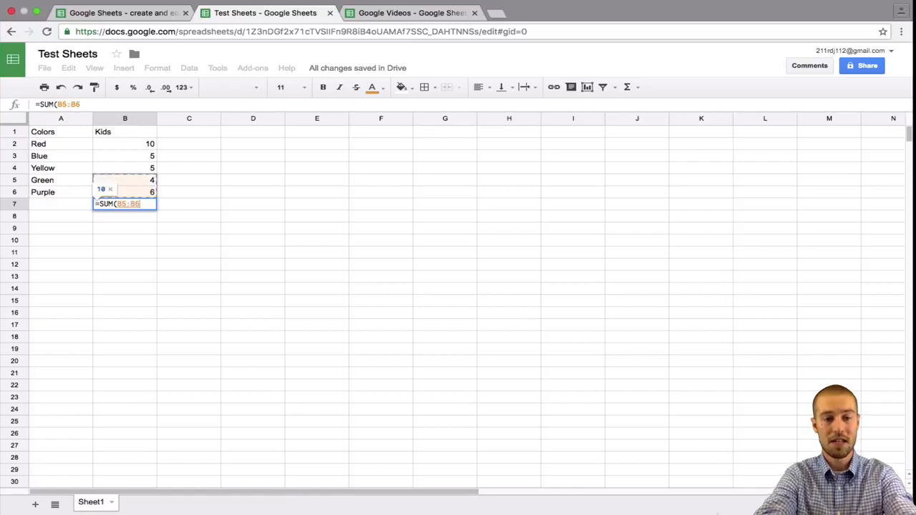
key("shift+Up")
key("shift+Up")
key("shift+Up")
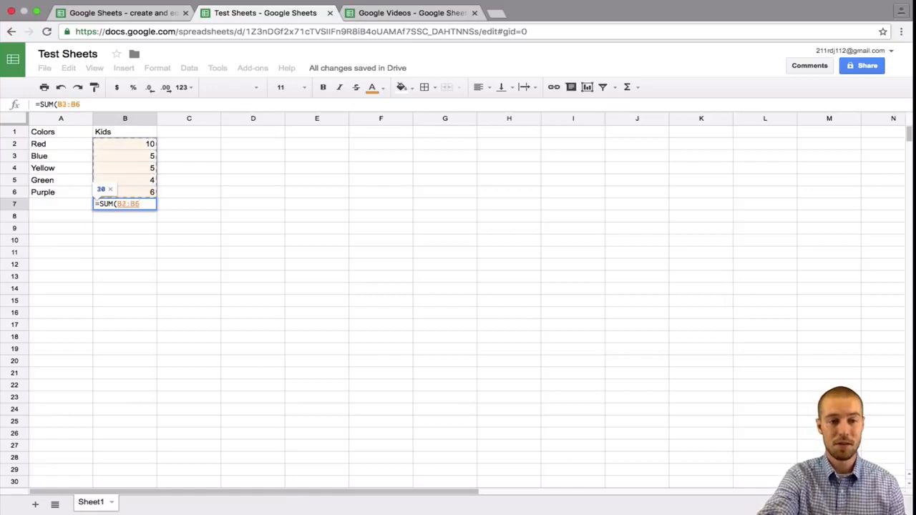
key("Return")
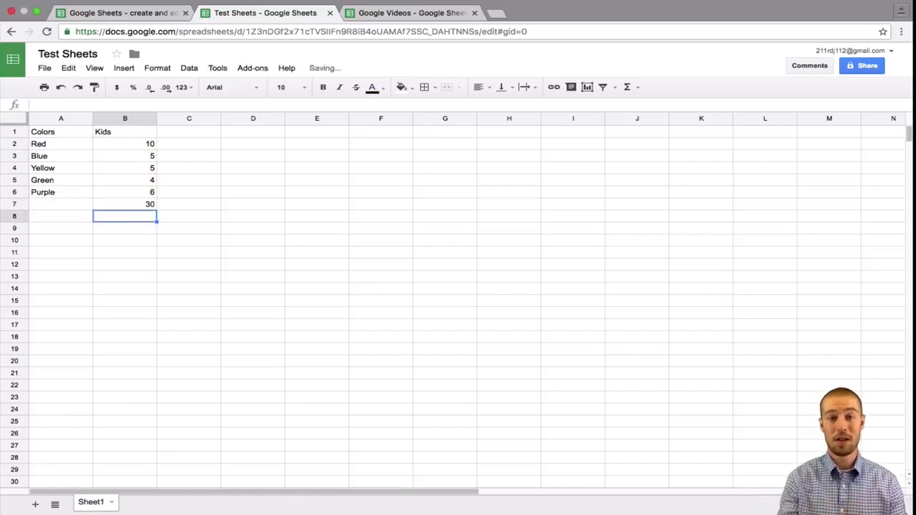
Test the total by setting the Red count in B2 to 11, and restore it to 10
key("Up")
key("Up")
key("Up")
key("Up")
key("Up")
key("Up")
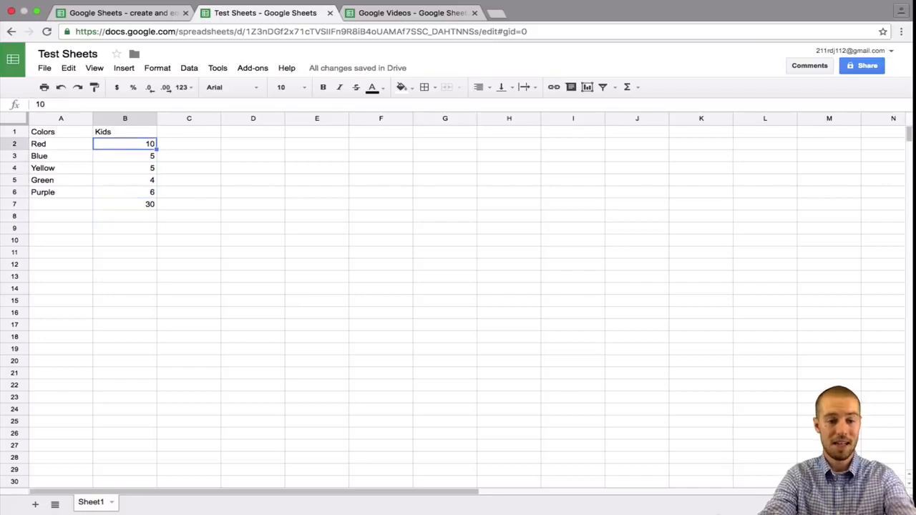
type("11")
key("Return")
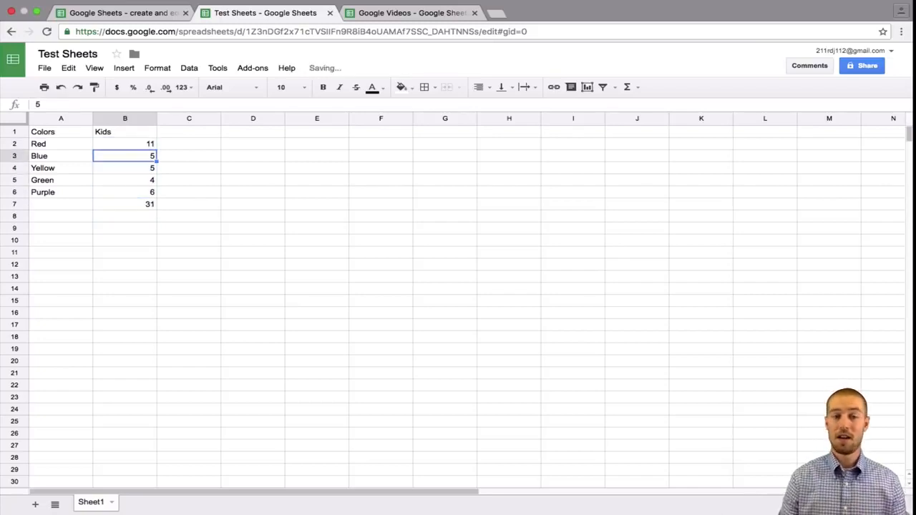
key("Up")
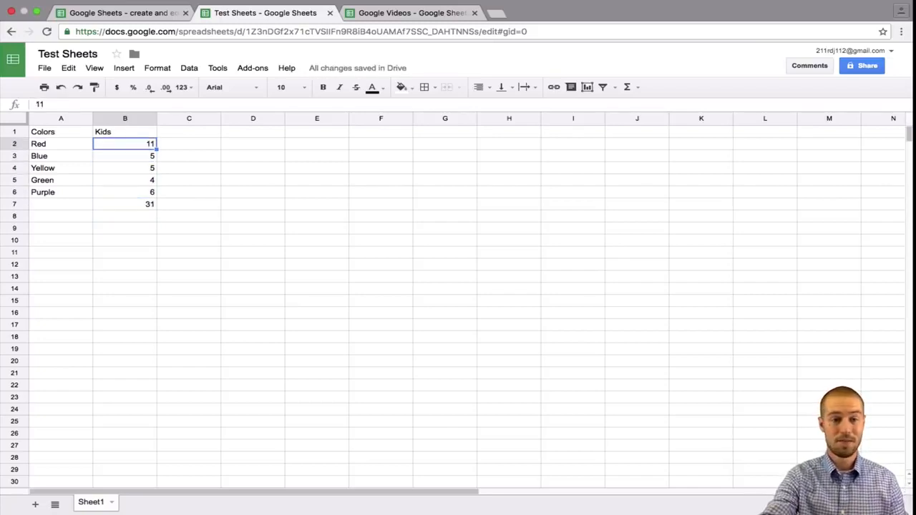
type("10")
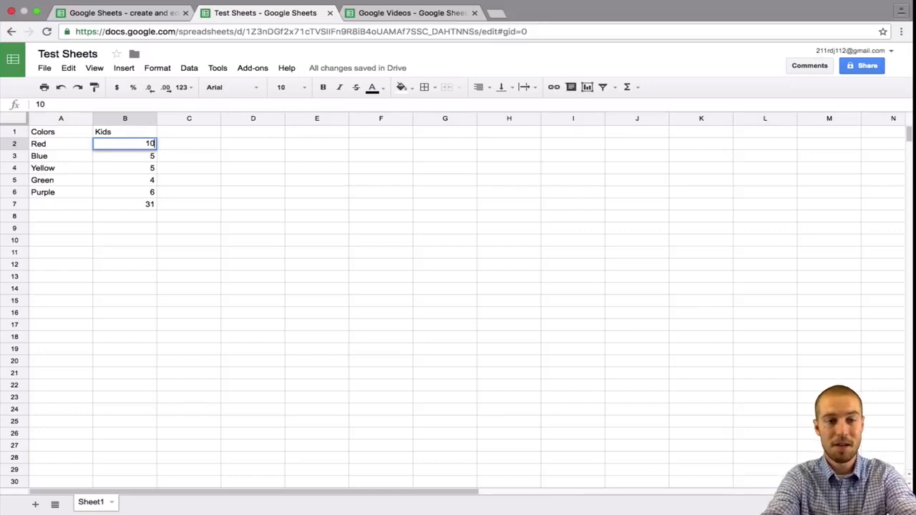
key("Return")
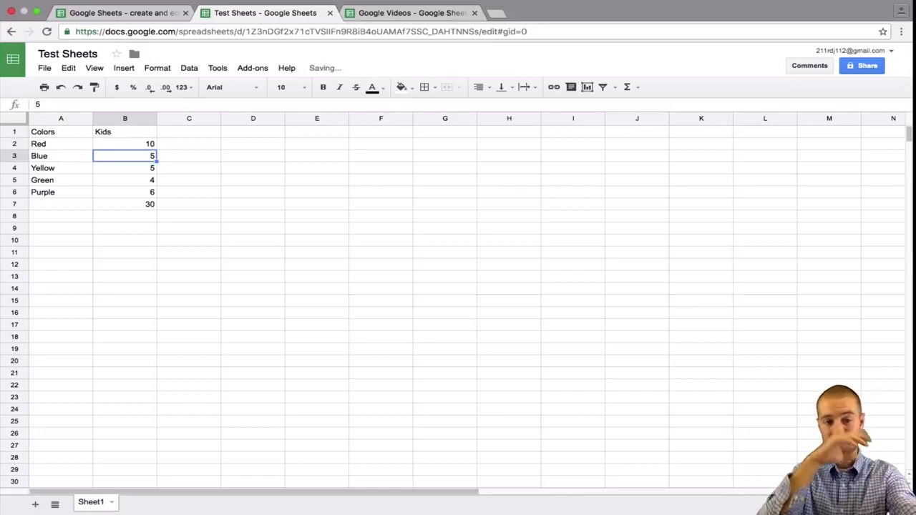
Label the sum row with Total in cell A7
left_click(49, 207)
type("Total")
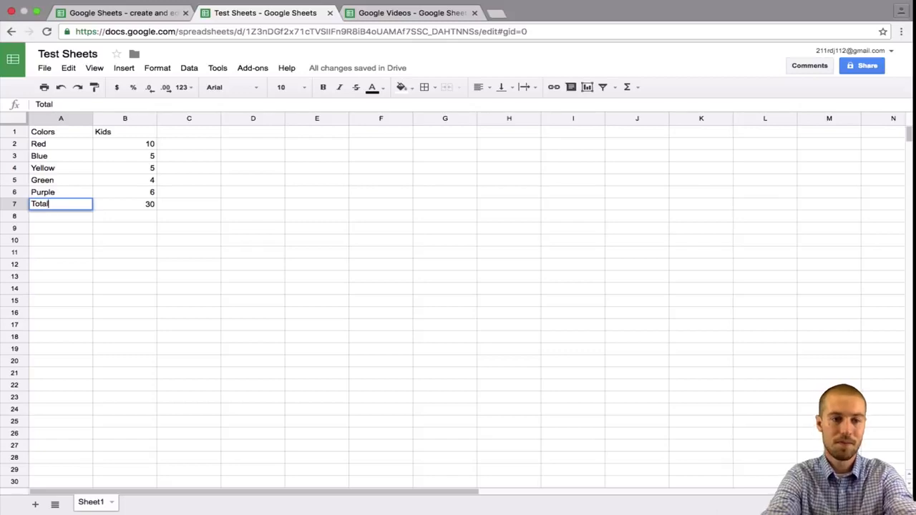
key("Return")
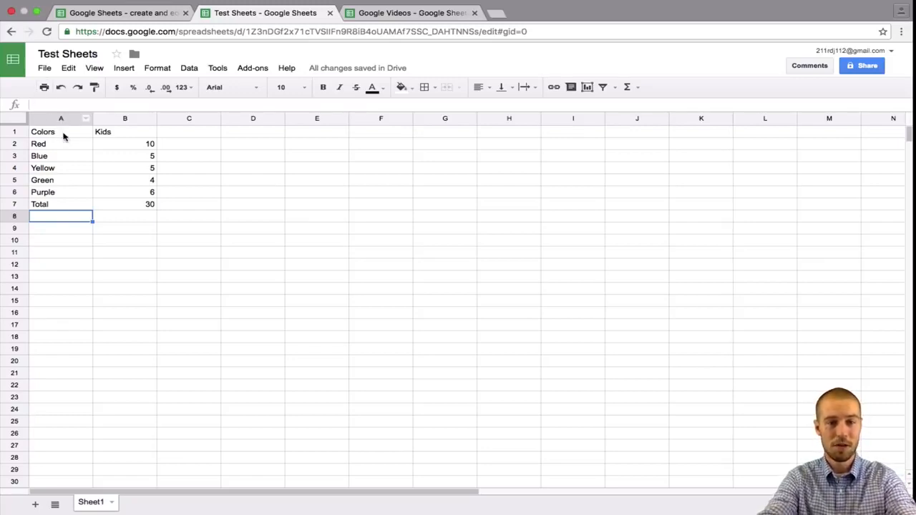
Put an outer border around the whole table in A1:B7
left_click_drag(54, 134, 134, 208)
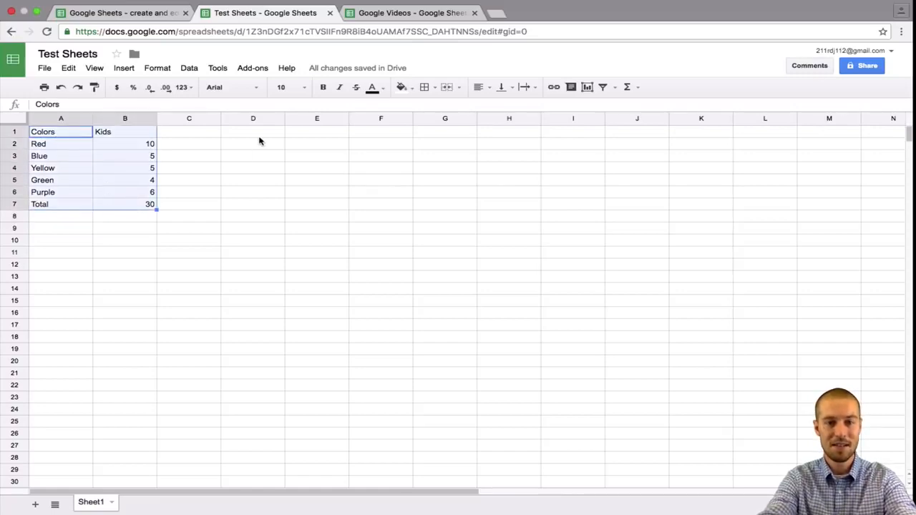
left_click(426, 86)
left_click(432, 87)
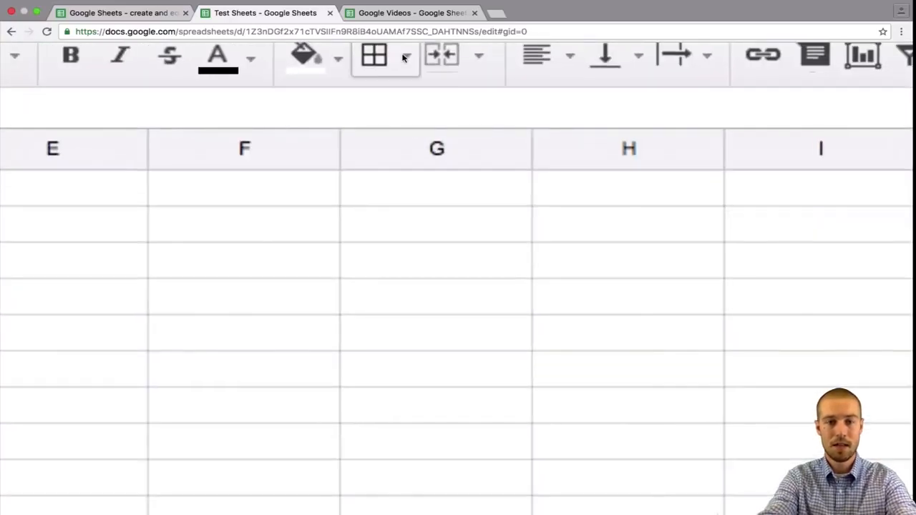
left_click(405, 58)
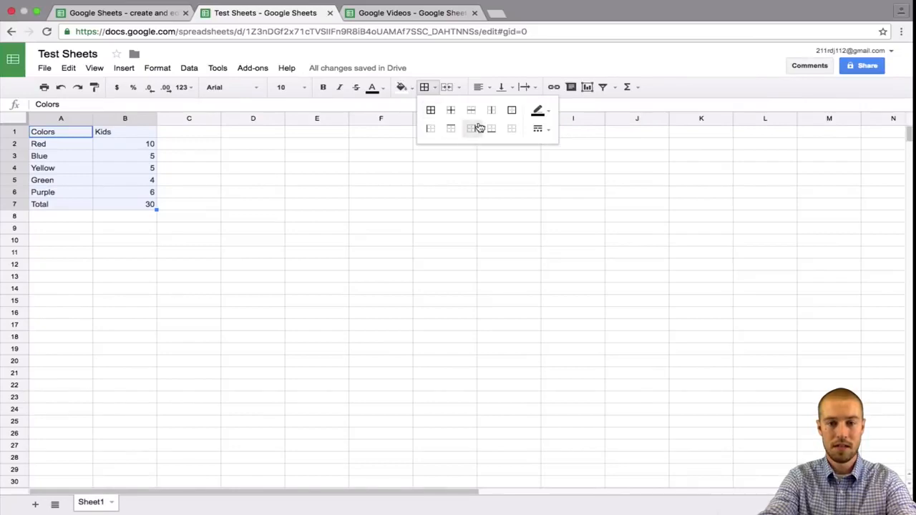
left_click(509, 115)
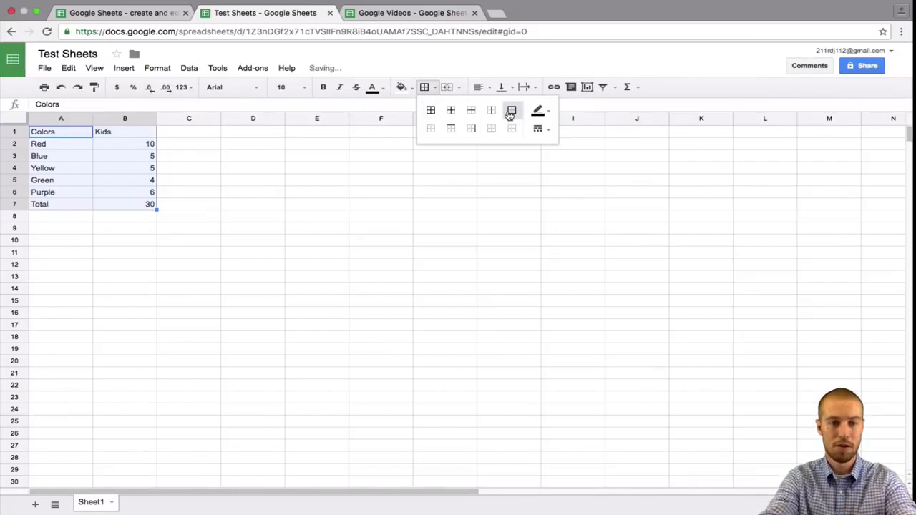
Cut the whole bordered table in A1:B7 so it can be moved
left_click(136, 174)
key("Up")
key("Up")
key("Up")
key("Left")
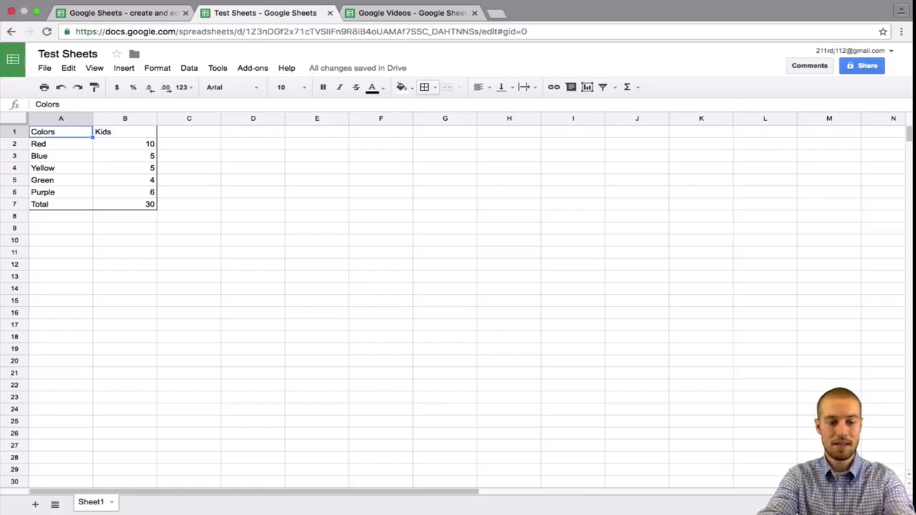
key("shift+Down")
key("shift+Down")
key("shift+Down")
key("shift+Down")
key("shift+Down")
key("shift+Down")
key("shift+Right")
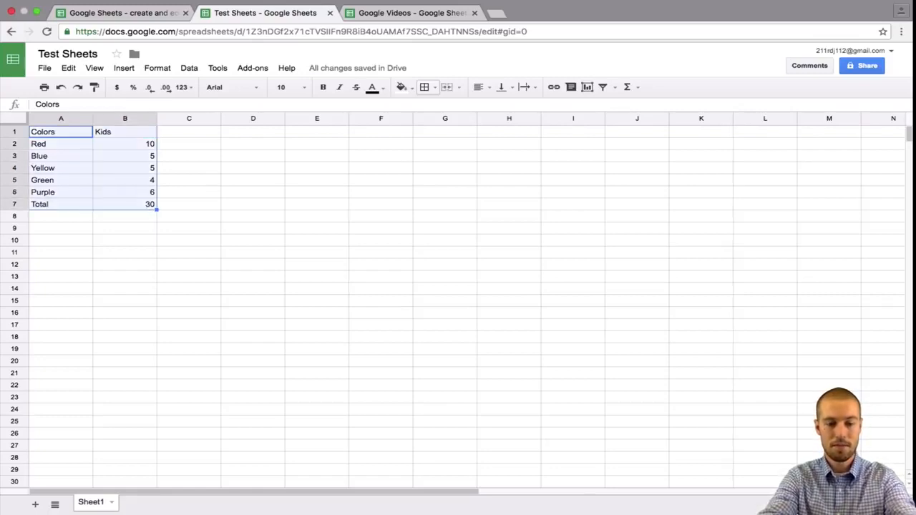
key("ctrl+c")
Paste the cut table with its upper-left cell at B5
key("Down")
key("Down")
key("Down")
key("Down")
key("Right")
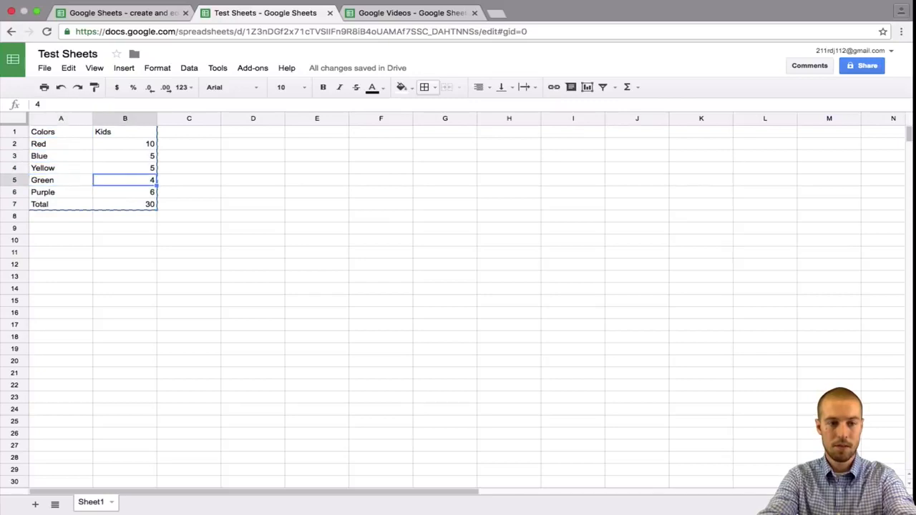
key("Right")
key("Left")
key("Left")
key("Right")
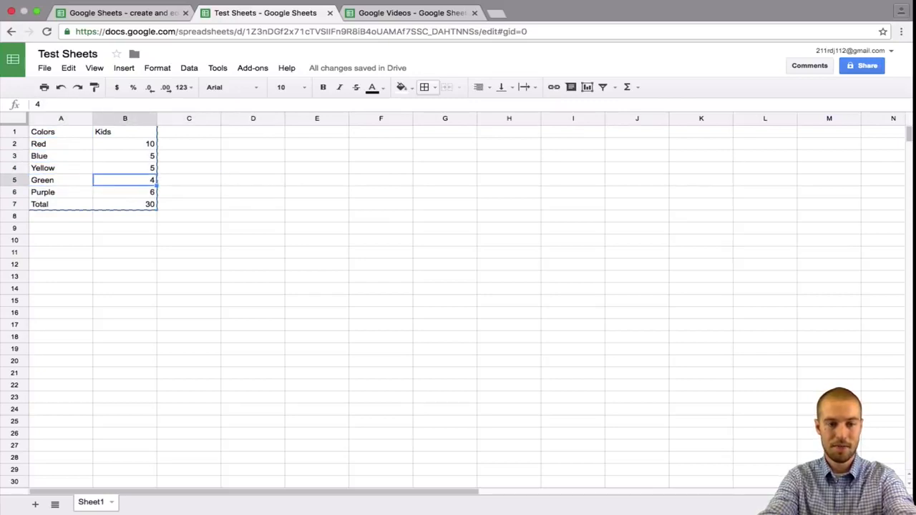
key("ctrl+v")
key("Up")
key("Up")
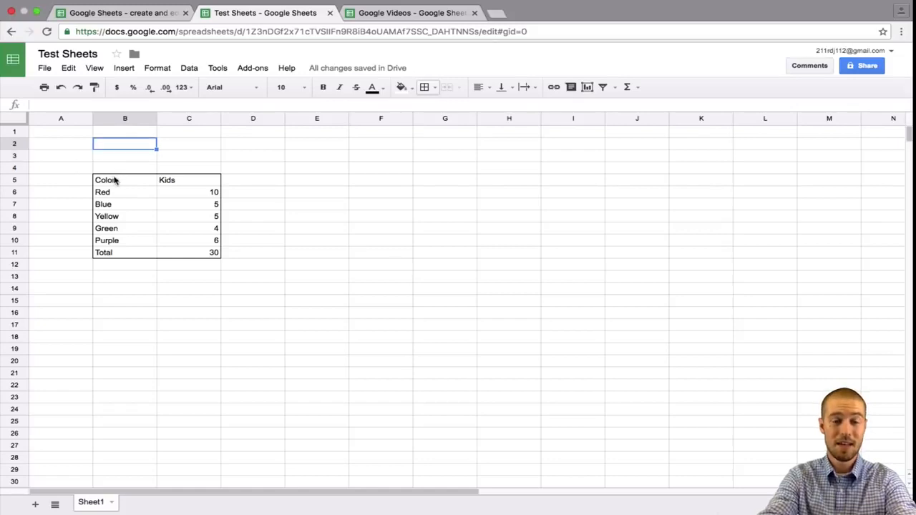
Apply all borders to the header cells Colors and Kids in B5:C5
left_click_drag(113, 181, 173, 178)
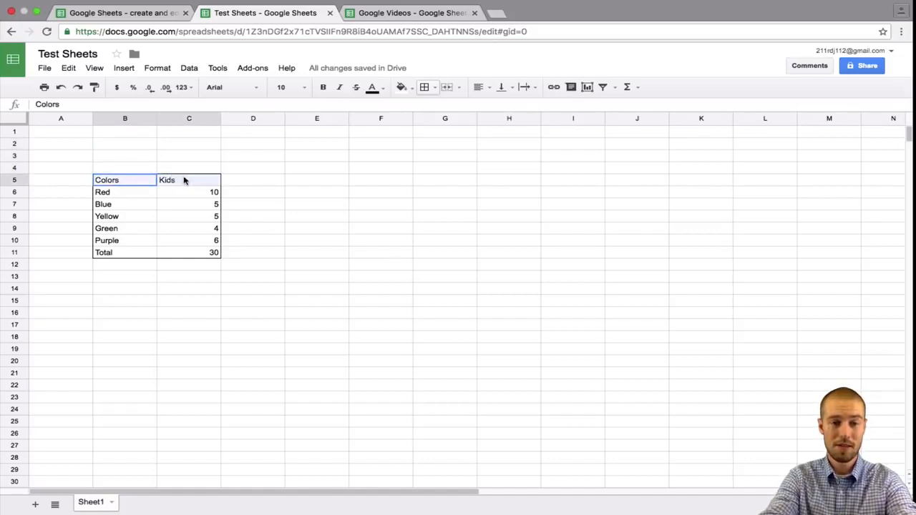
mouse_move(183, 180)
left_mouse_down()
mouse_move(188, 256)
mouse_move(178, 207)
mouse_move(191, 180)
left_mouse_up()
left_click(424, 88)
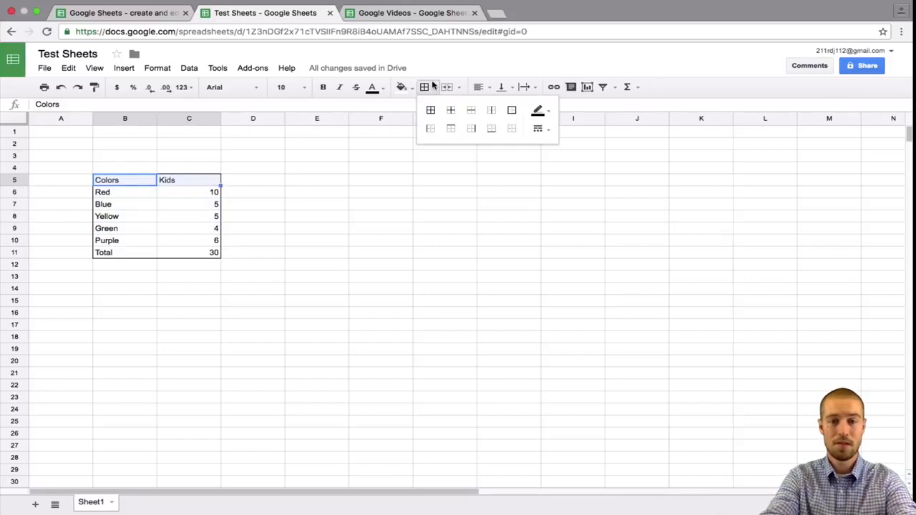
left_click(431, 111)
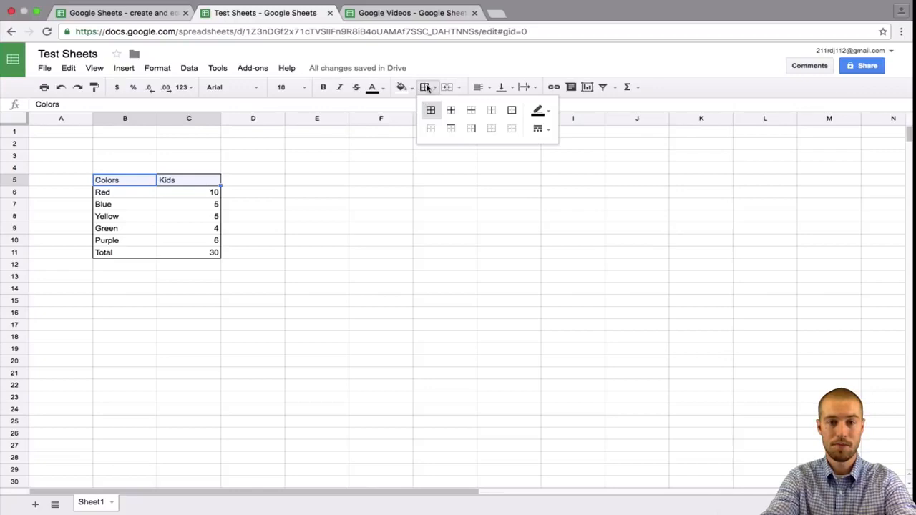
left_click(427, 88)
left_click(191, 201)
left_click(189, 215)
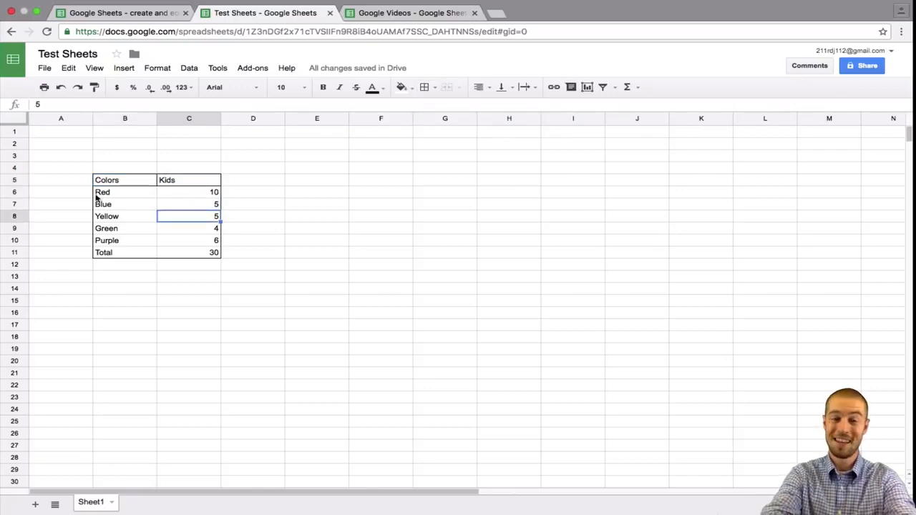
Enter the title FAVORITE COLOR in cell B4 above the table
key("Up")
key("Up")
key("Up")
key("Up")
key("Left")
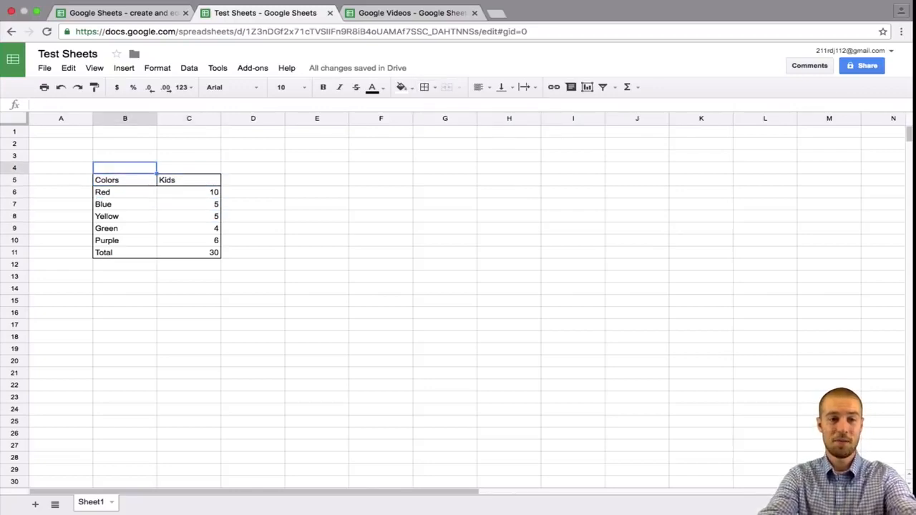
type("FAVOR")
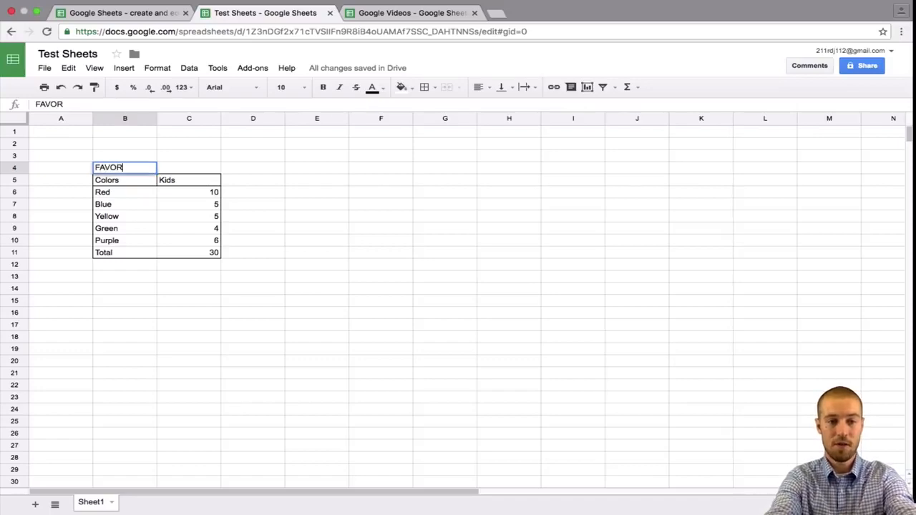
type("ITE COLOR")
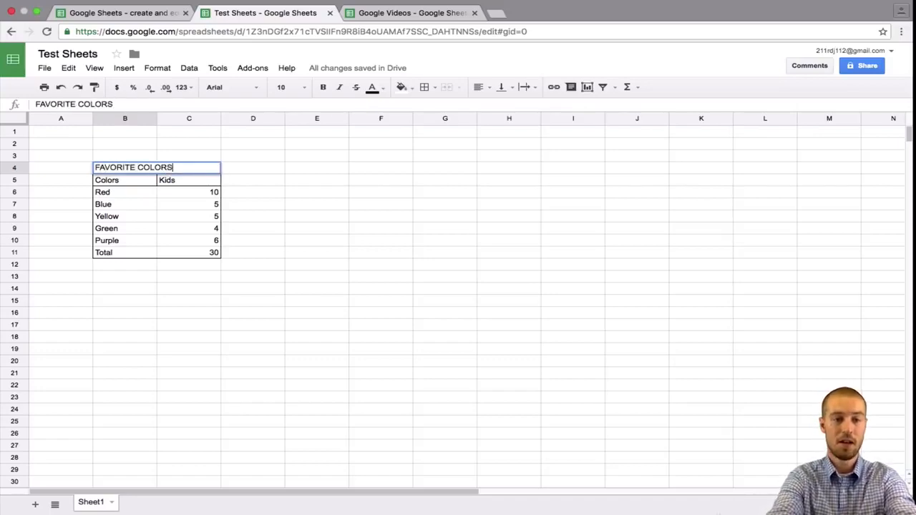
key("Return")
Merge cells B4 and C4 so the title spans both table columns
key("Up")
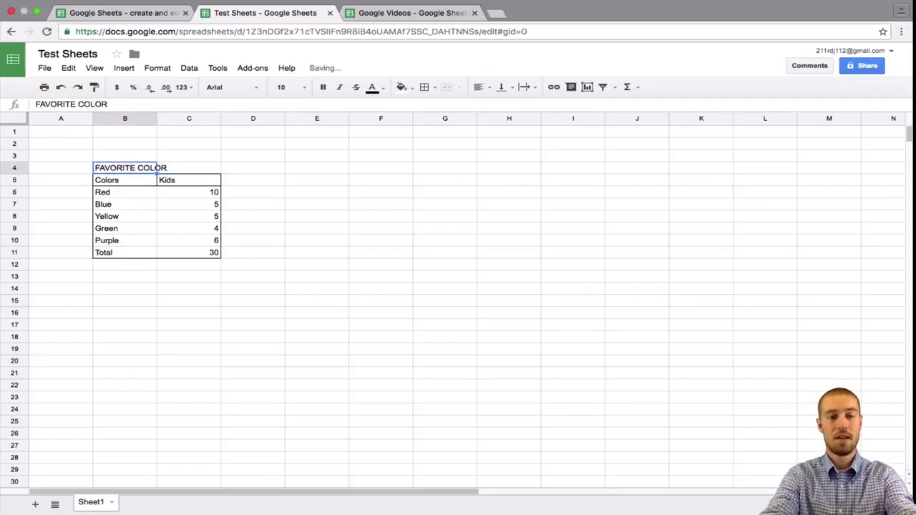
key("Right")
key("Left")
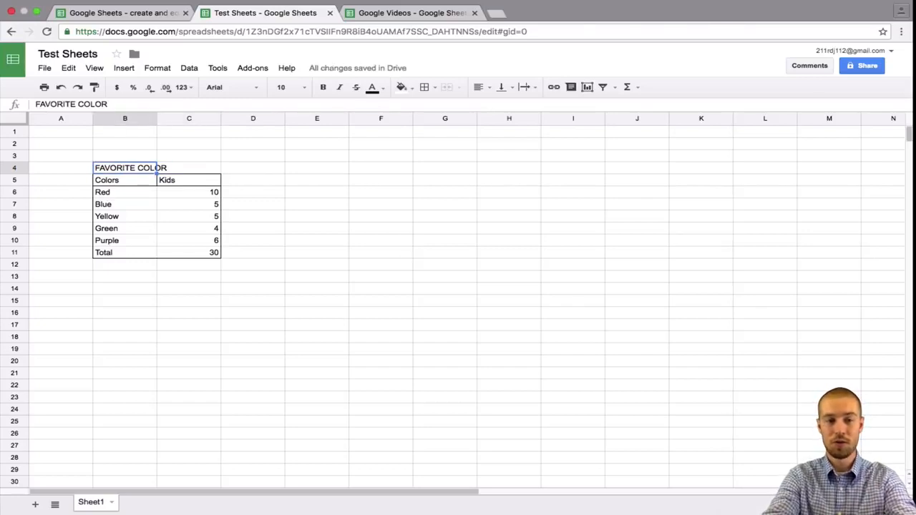
key("shift+Right")
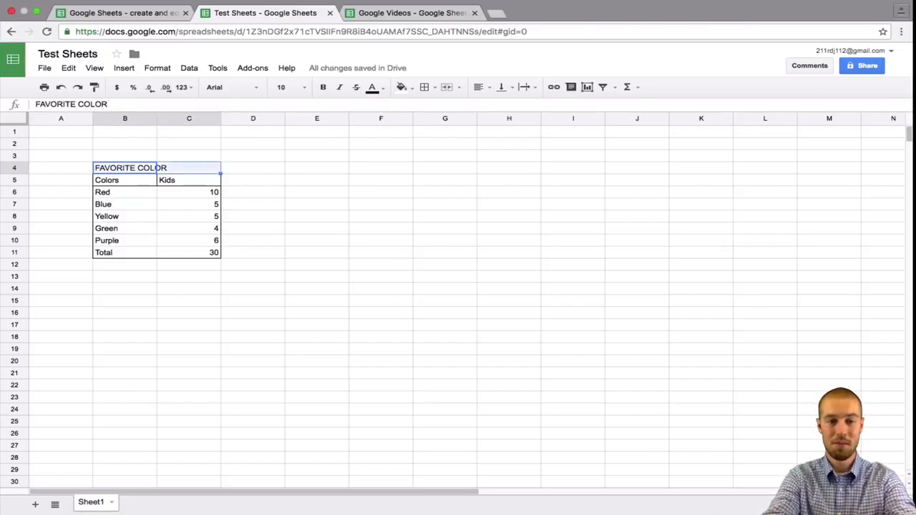
left_click(447, 88)
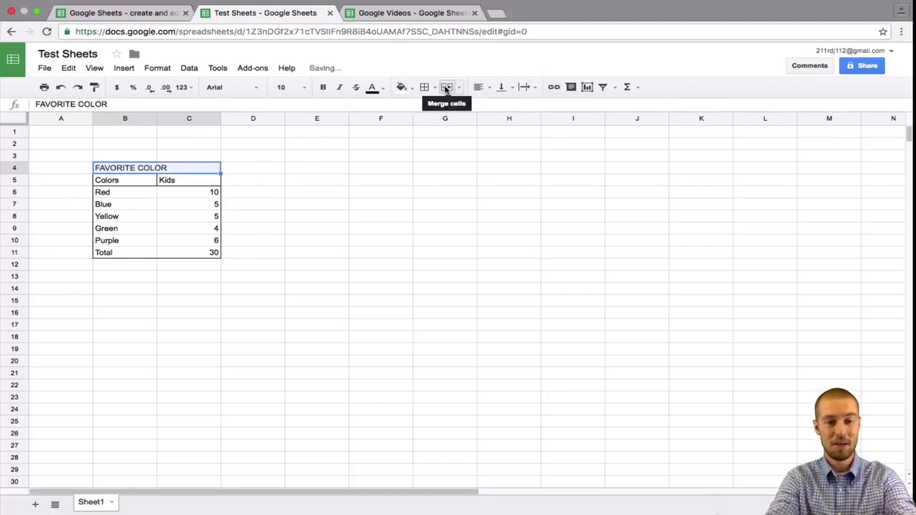
Center the FAVORITE COLOR title horizontally within its merged cell
left_click(481, 88)
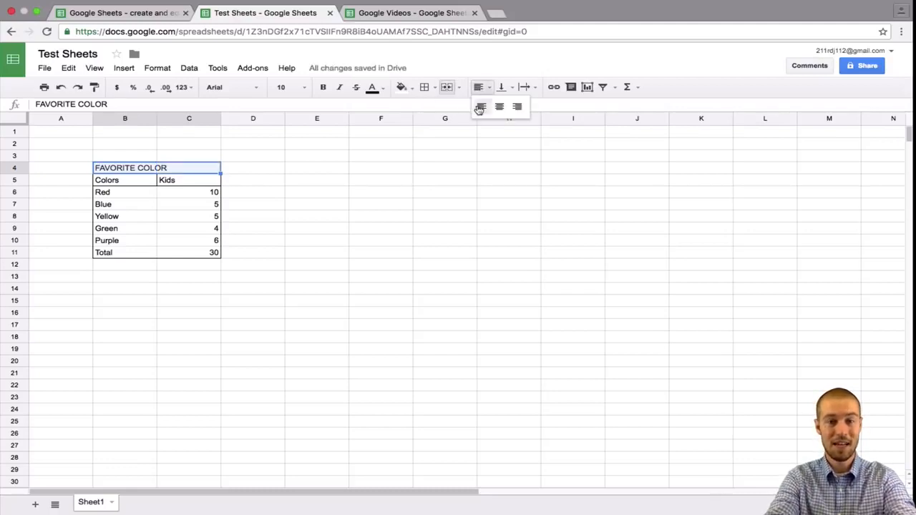
left_click(496, 108)
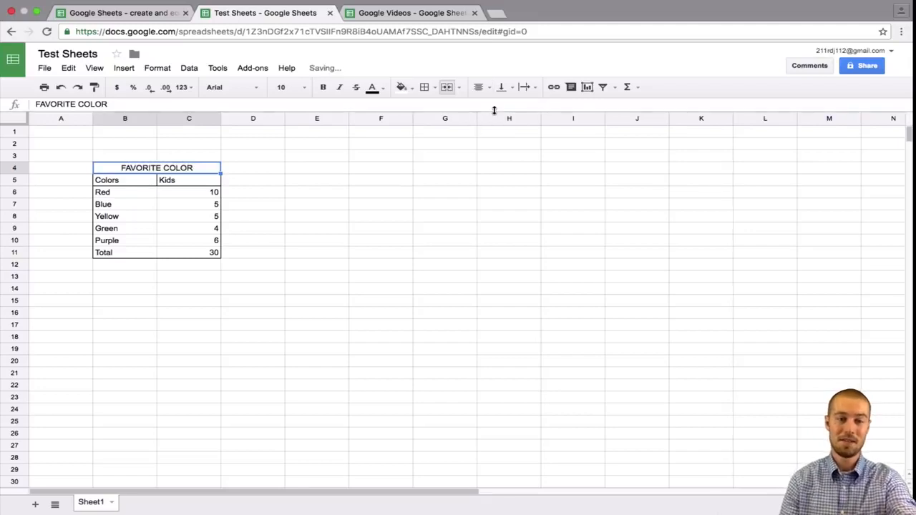
left_click(183, 190)
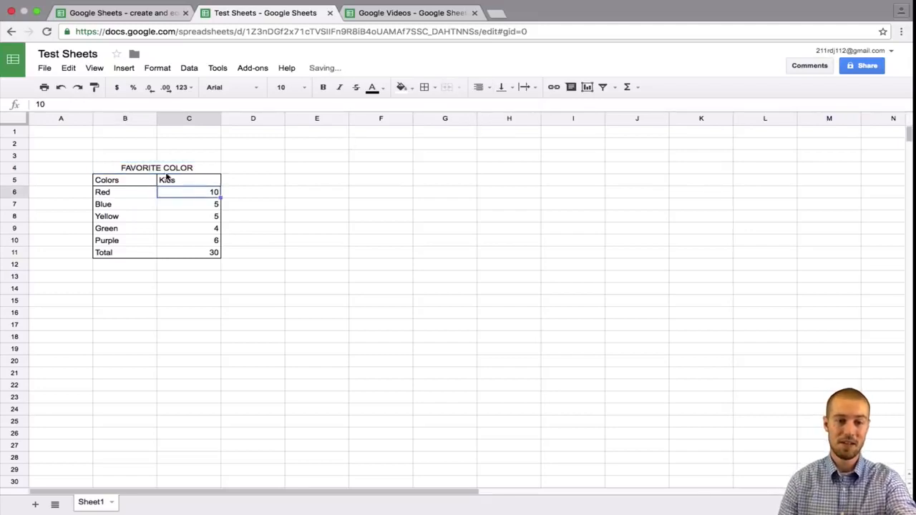
Apply an outer border around the merged FAVORITE COLOR title cell
left_click(118, 166)
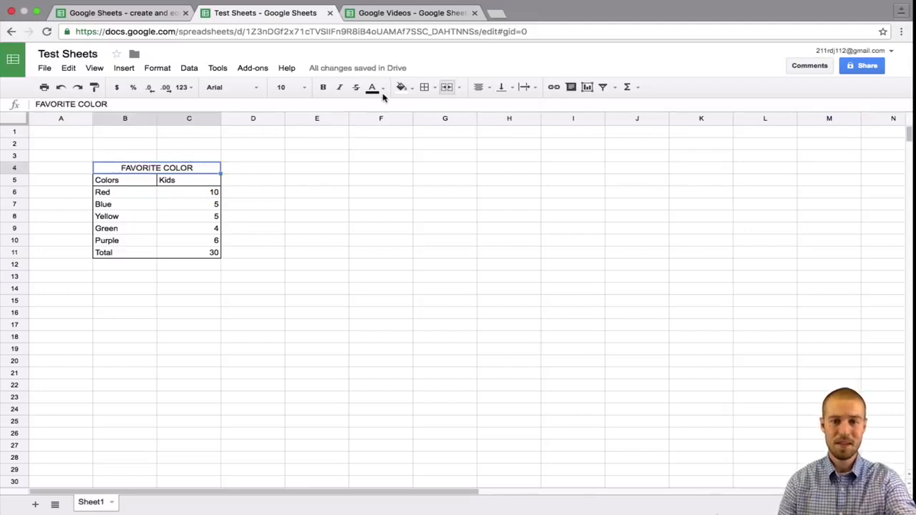
left_click(433, 88)
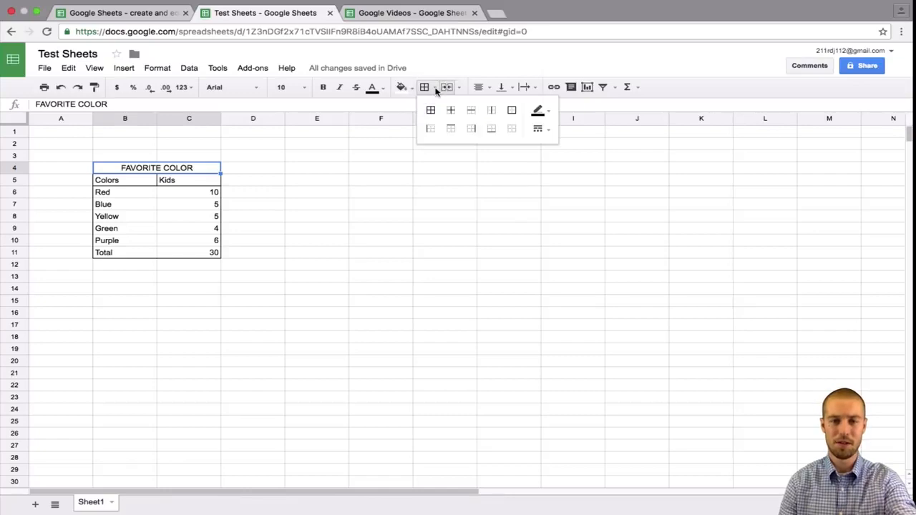
left_click(512, 110)
left_click(281, 159)
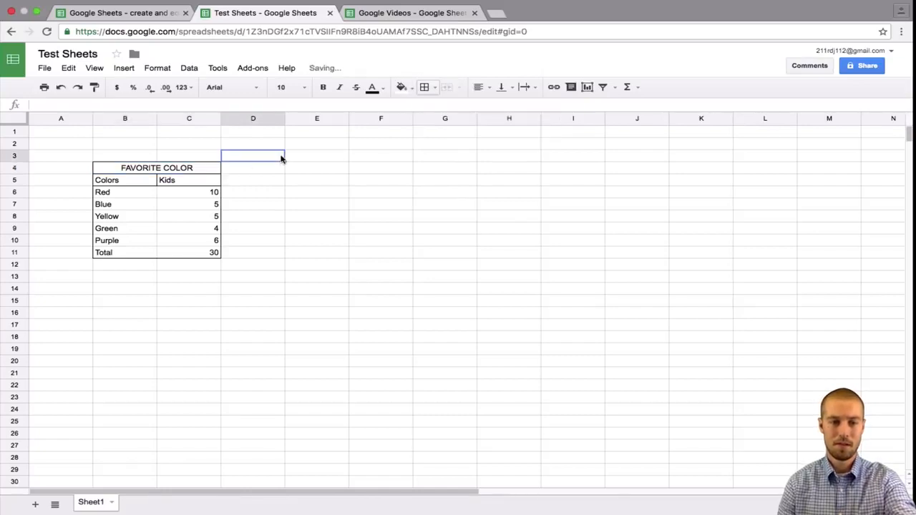
left_click(162, 190)
left_click(15, 217)
left_click(52, 257)
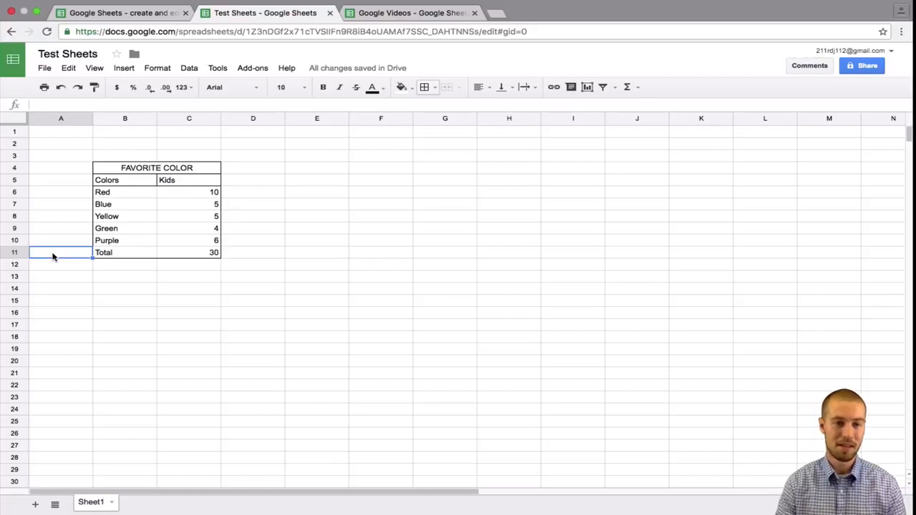
Fill the Red row, cells B6:C6, with a light red background
left_click(104, 193)
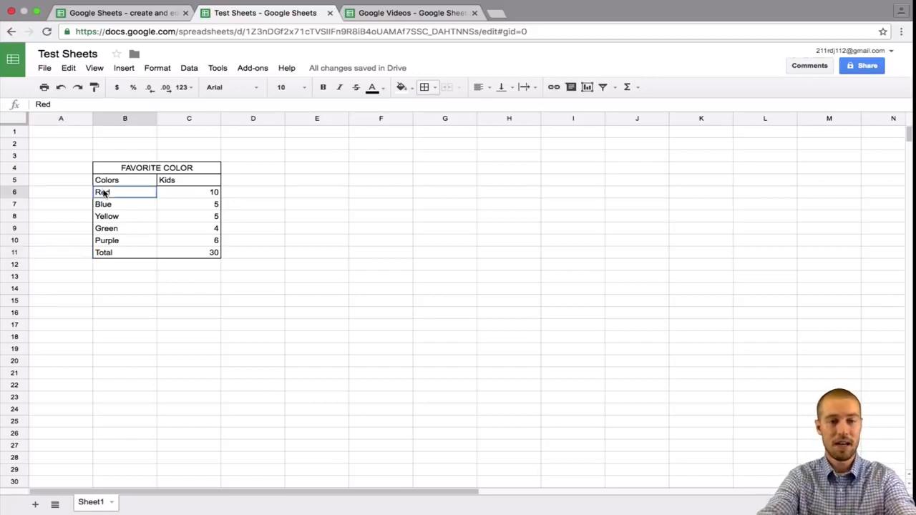
left_click_drag(104, 194, 187, 194)
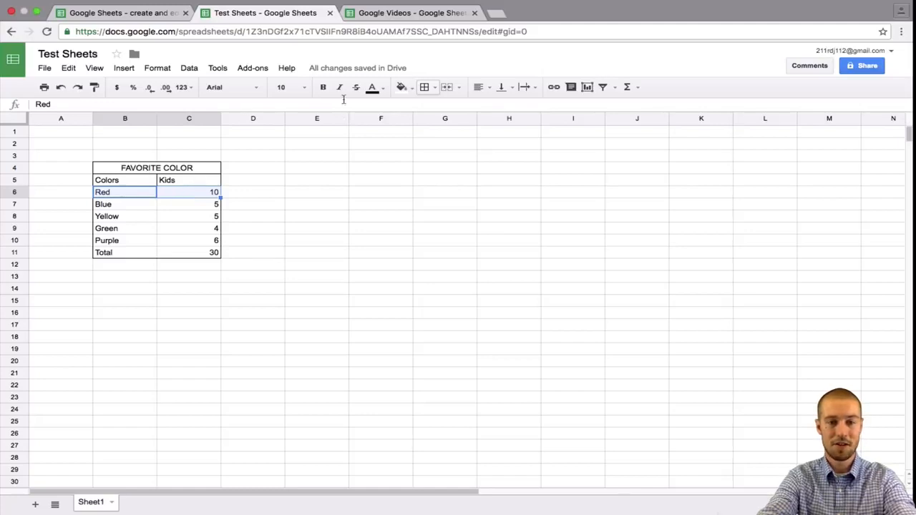
left_click(403, 88)
left_click(407, 90)
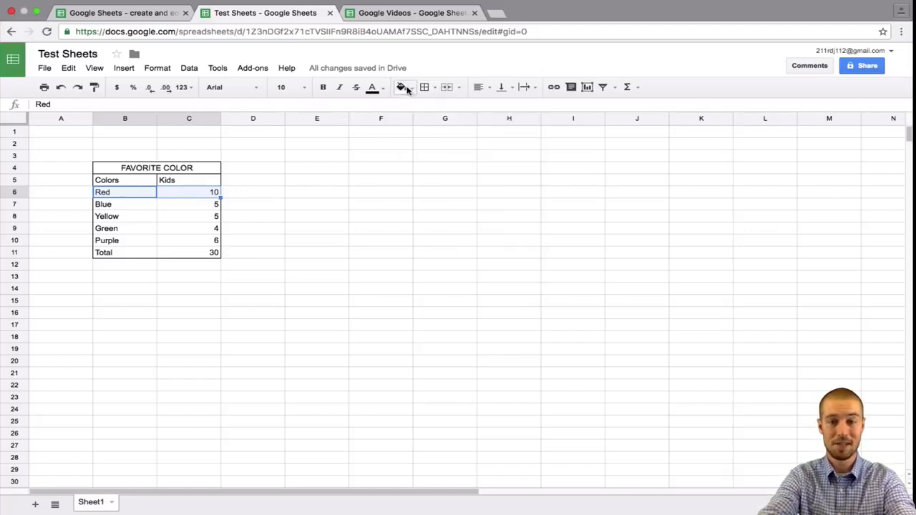
left_click(407, 89)
left_click(411, 109)
left_click(409, 91)
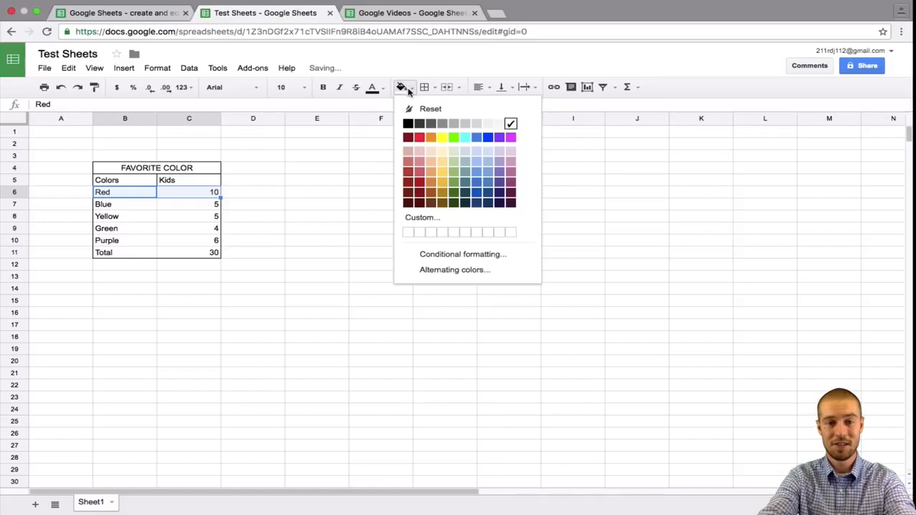
left_click(419, 161)
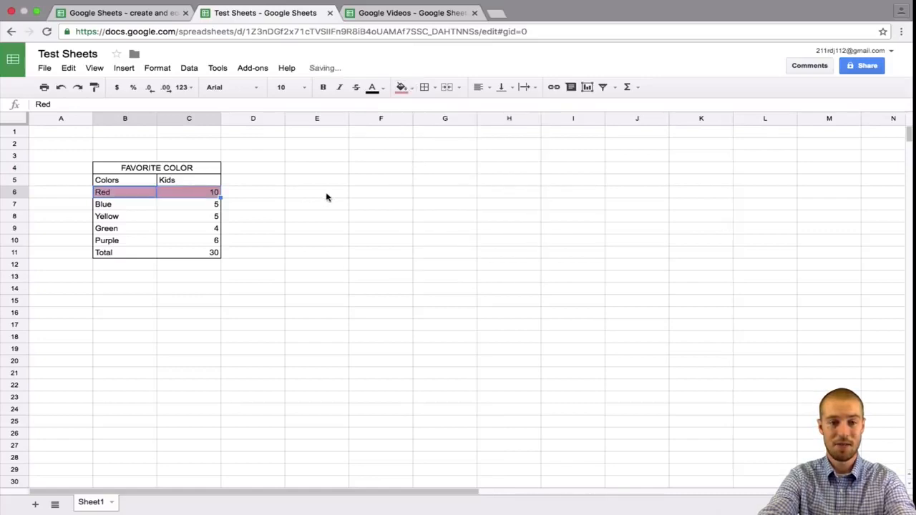
Fill the Blue row, cells B7:C7, with a pale blue background
key("Down")
key("shift+Right")
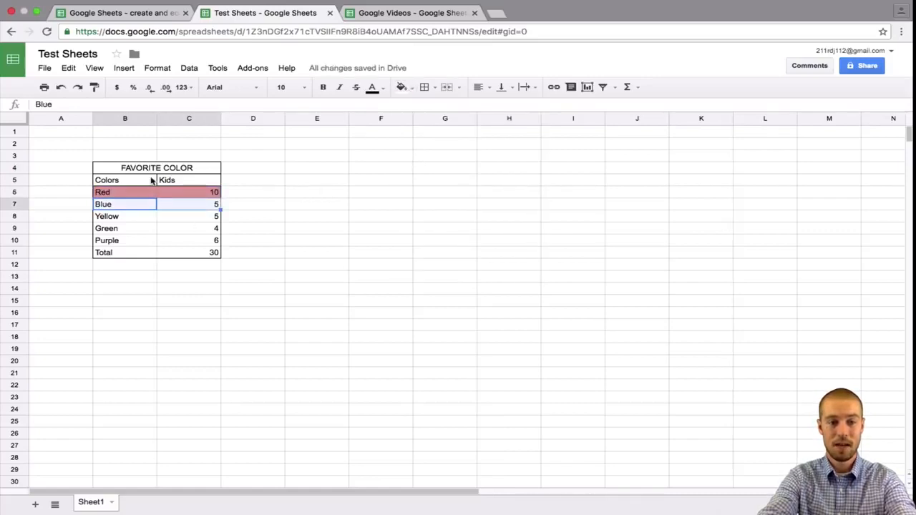
left_click(406, 88)
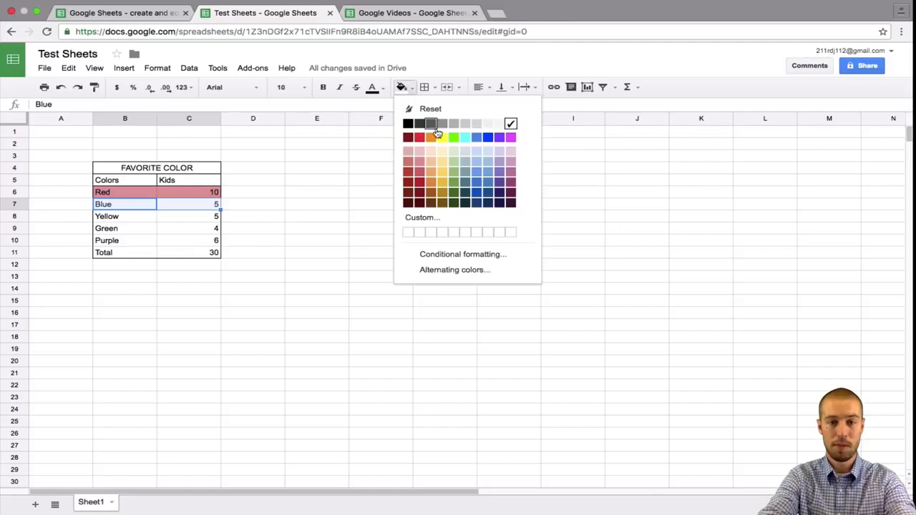
left_click(476, 153)
Fill the Yellow row, cells B8:C8, with a light yellow background
key("Down")
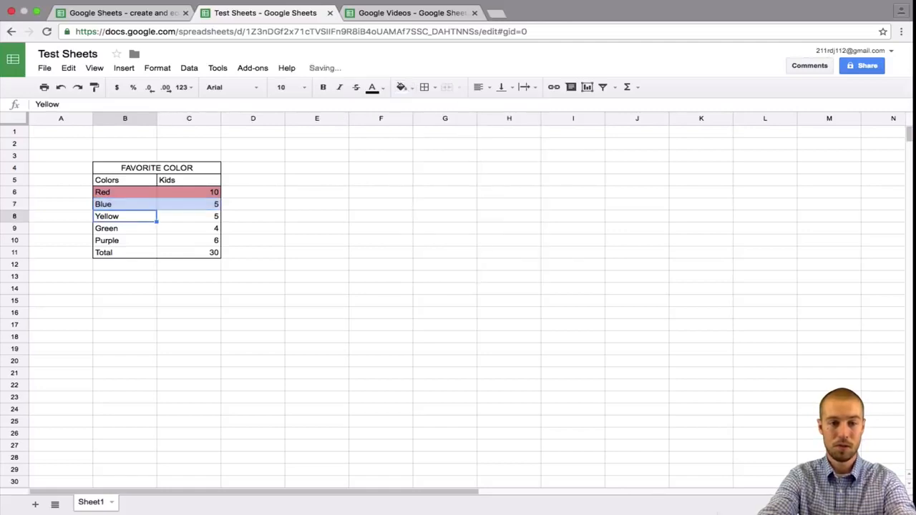
key("shift+Right")
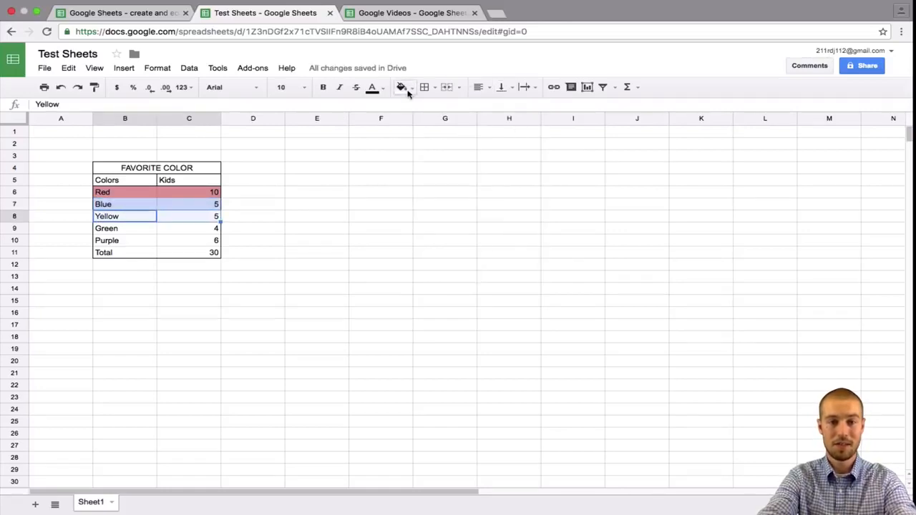
left_click(403, 88)
left_click(442, 164)
Fill the Green row, cells B9:C9, with a pale green background
key("Down")
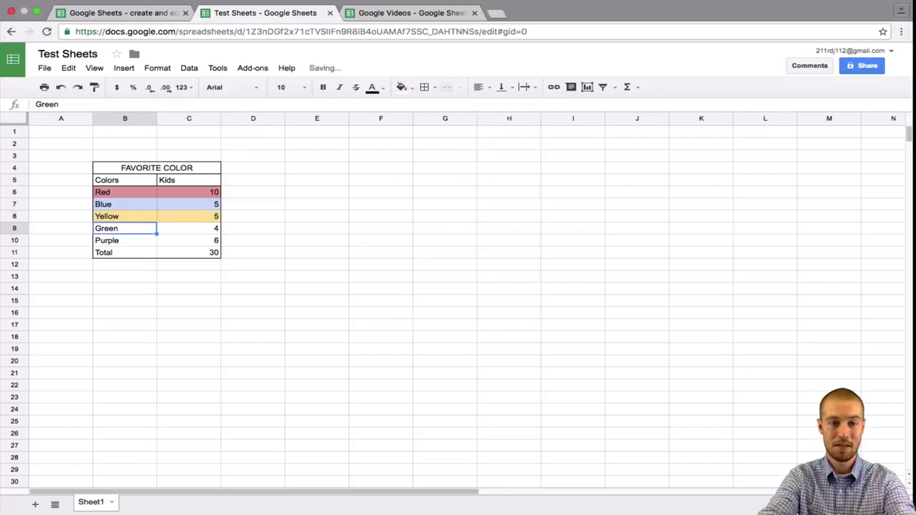
key("shift+Right")
left_click(402, 87)
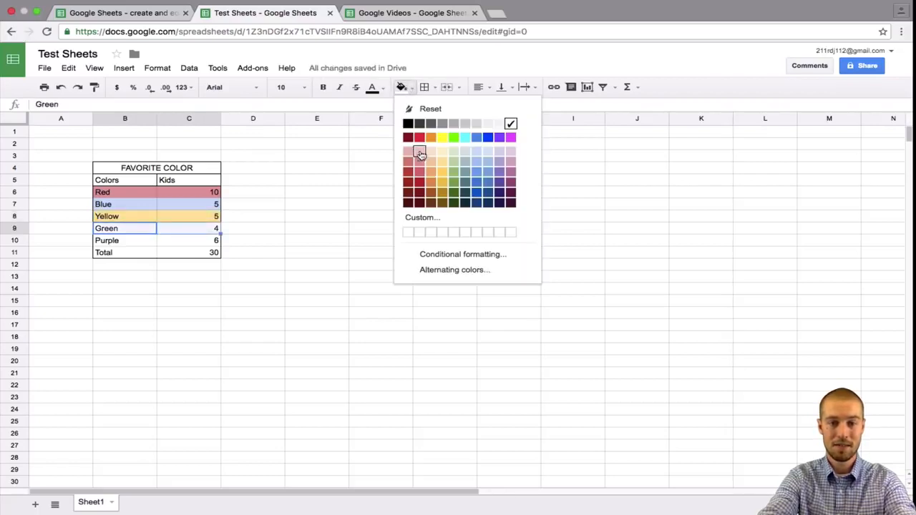
left_click(454, 152)
Fill the Purple row, cells B10:C10, with the same pale green background as the Green row
key("Down")
key("shift+Right")
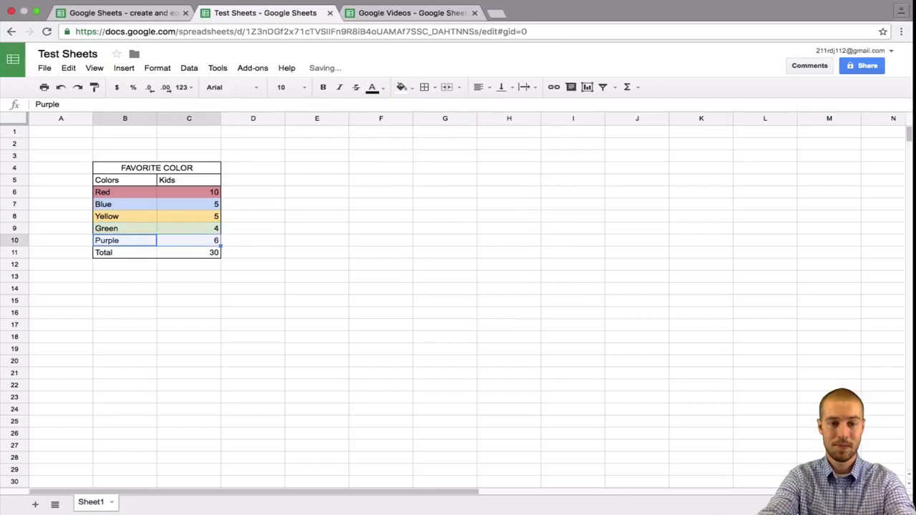
left_click(402, 88)
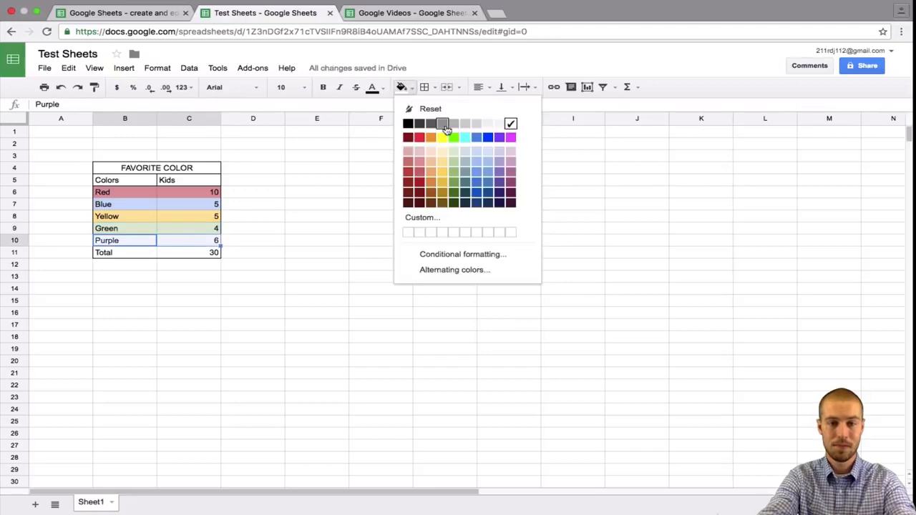
left_click(455, 153)
key("Down")
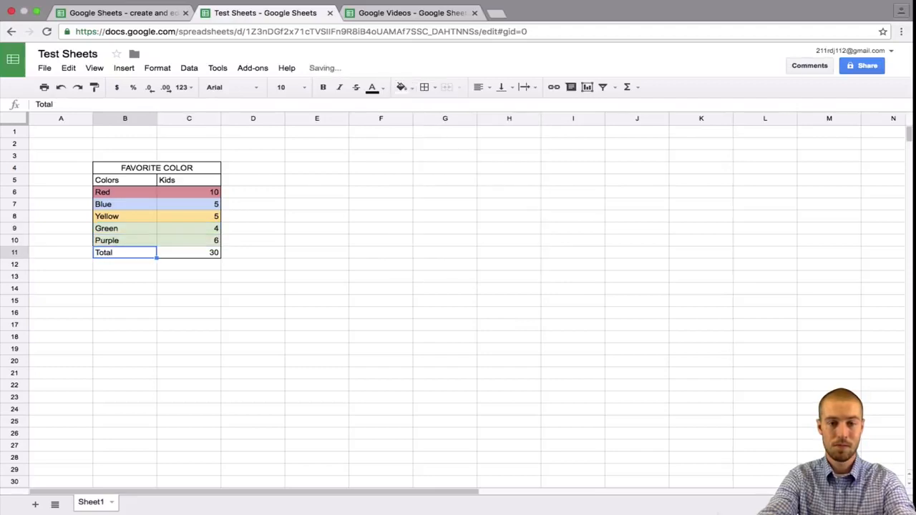
key("shift+Right")
key("Up")
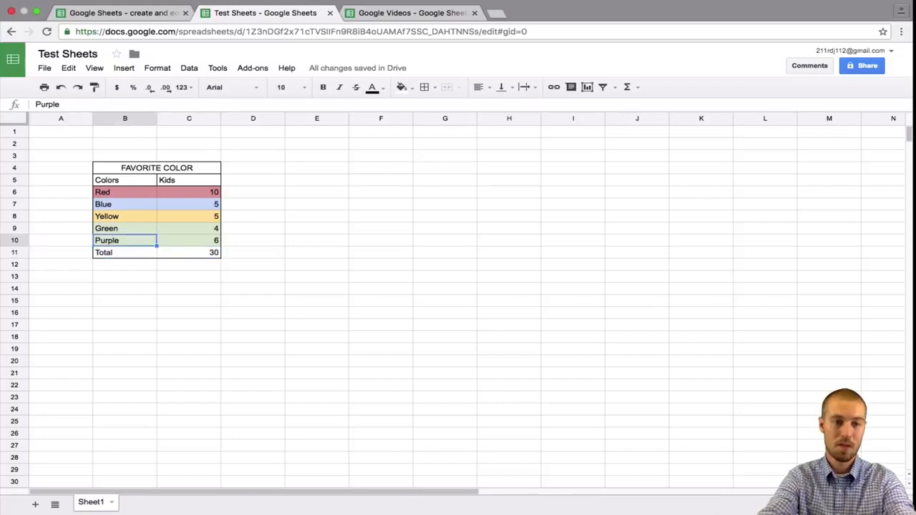
key("Right")
key("Right")
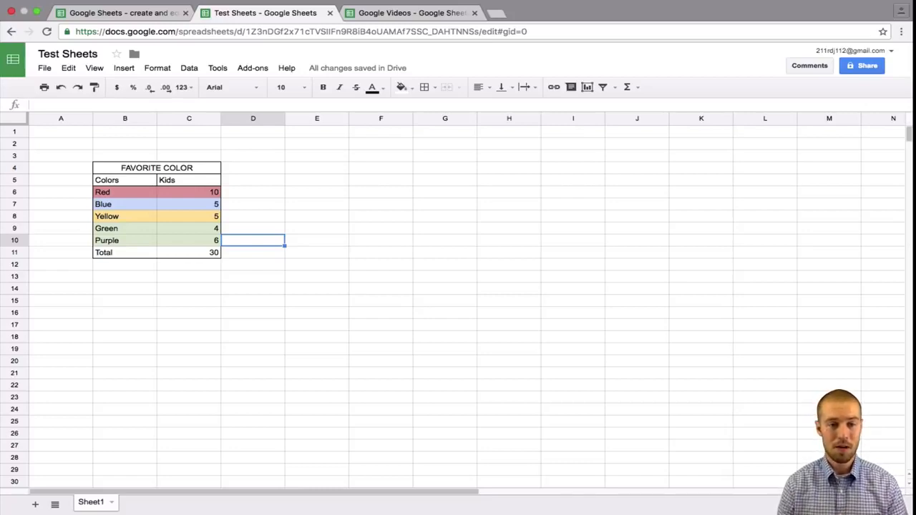
key("Left")
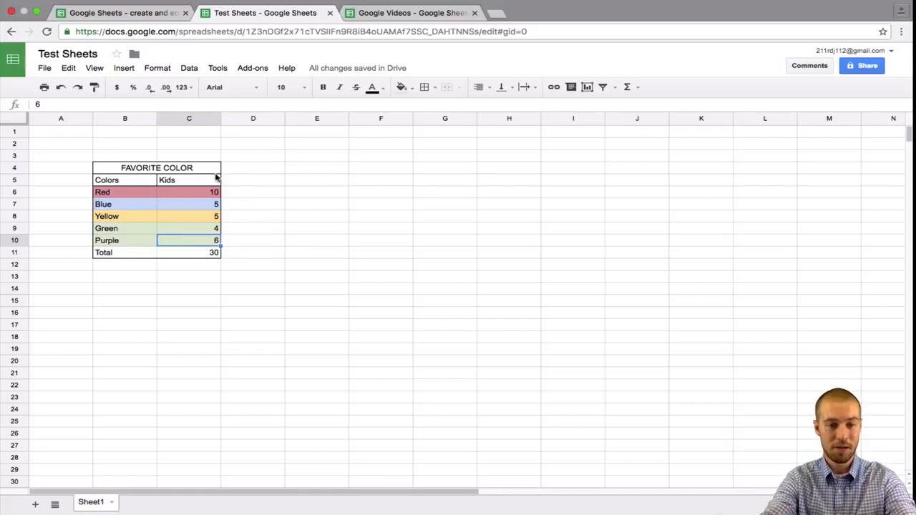
key("Left")
Set the Total row, cells B11:C11, to font size 14 and make it bold
key("Down")
key("shift+Right")
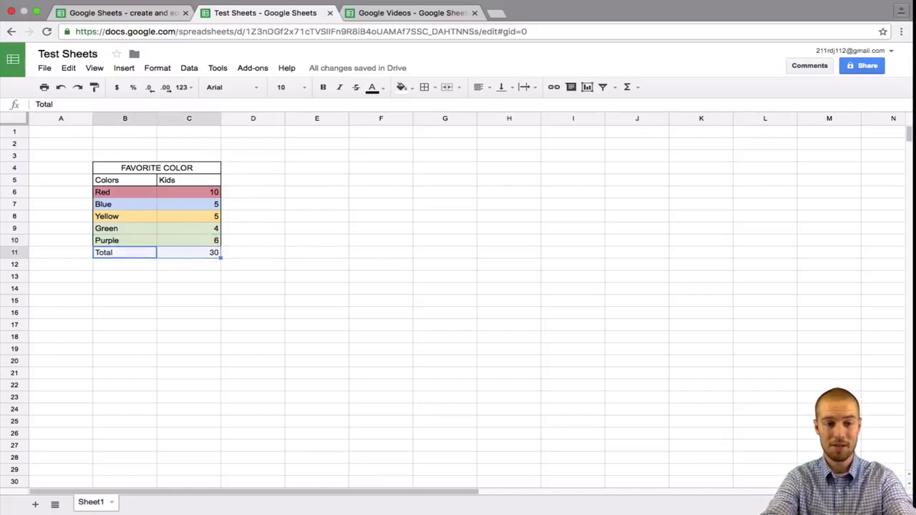
left_click(303, 88)
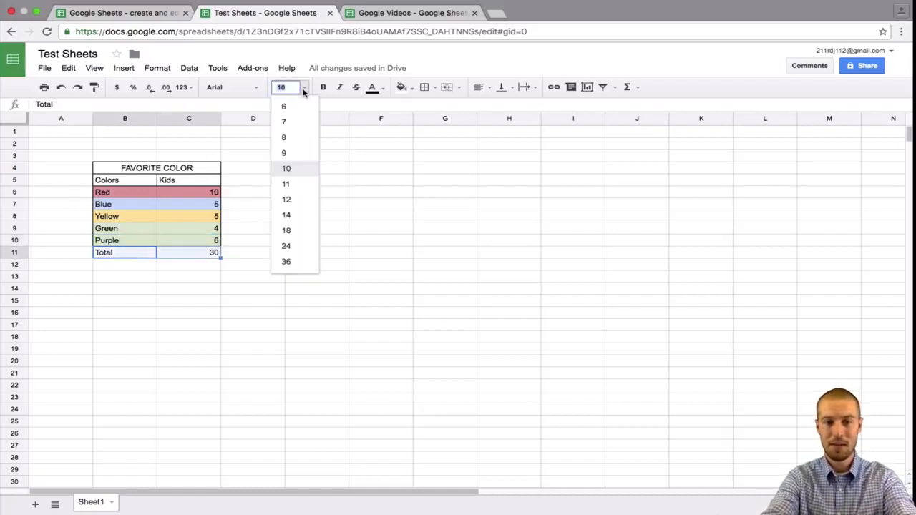
left_click(296, 215)
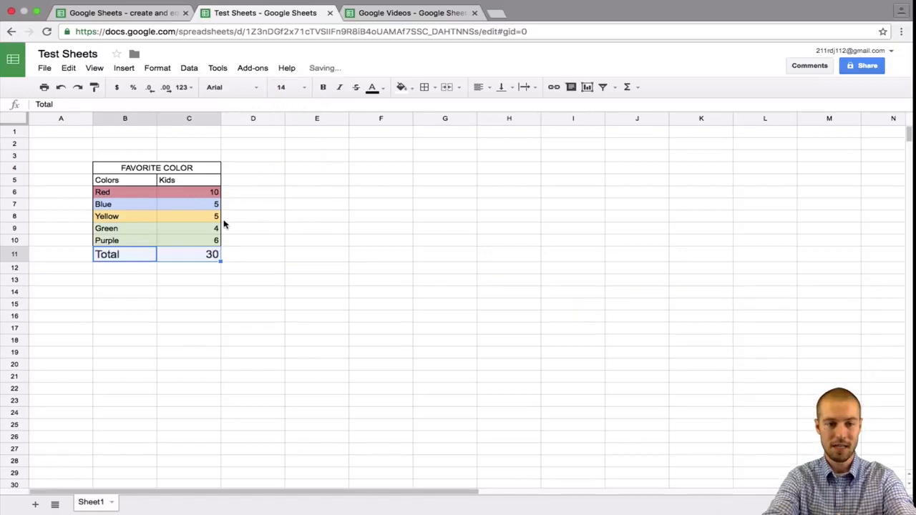
left_click(324, 87)
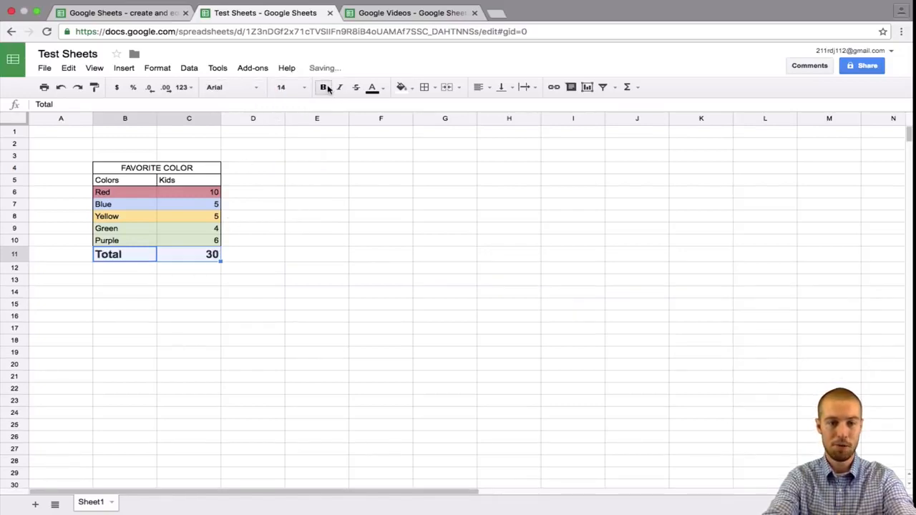
Center the Colors and Kids headers in B5:C5 horizontally
key("Right")
key("Left")
key("Right")
key("Left")
key("Up")
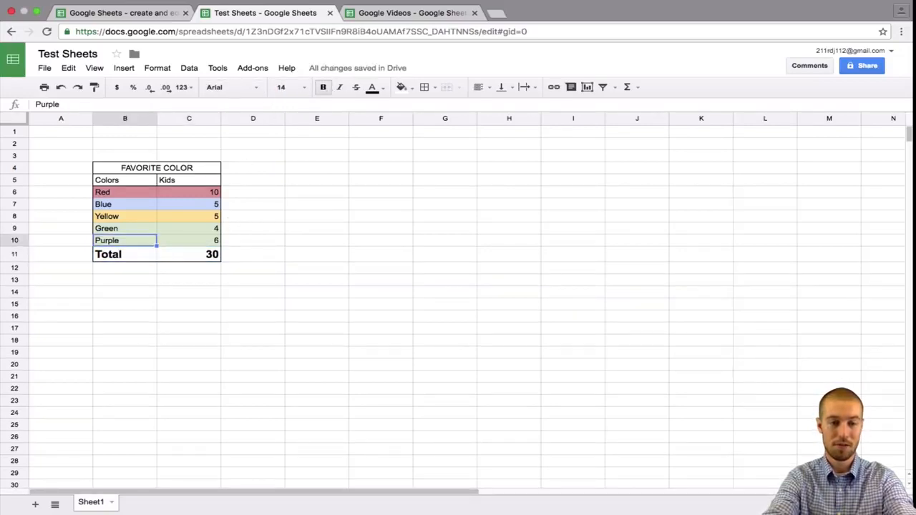
key("Up")
key("Up")
key("Up")
key("Up")
key("Up")
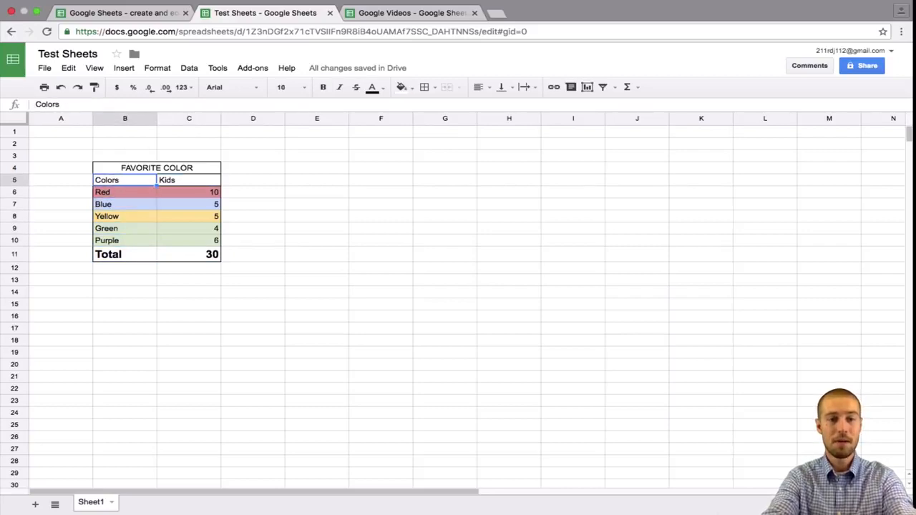
key("shift+Right")
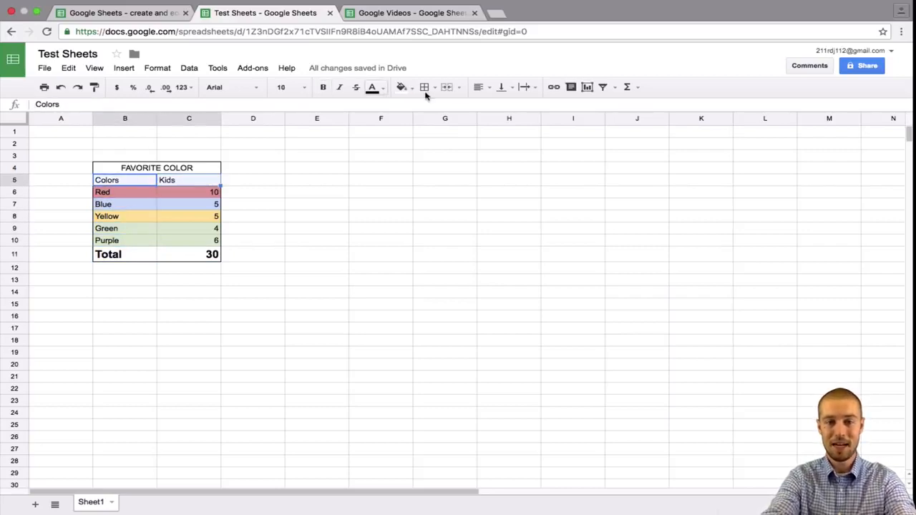
left_click(478, 87)
left_click(500, 107)
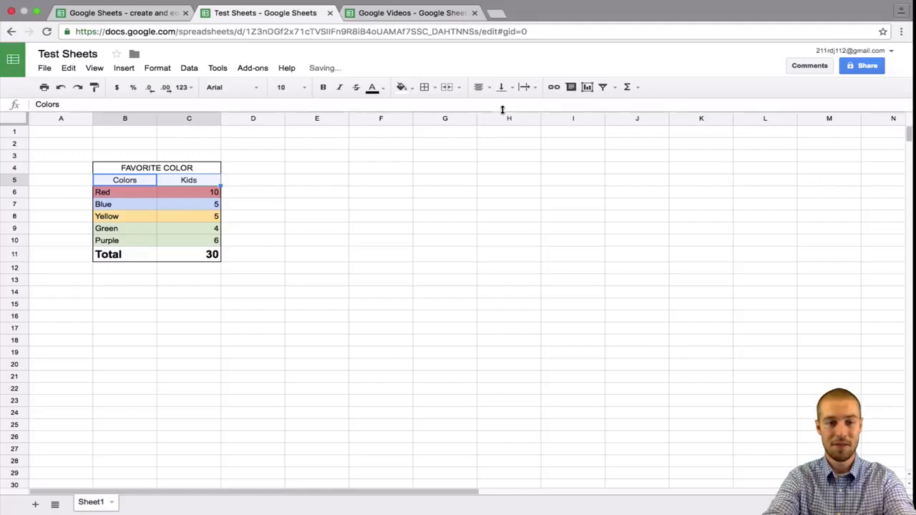
Center the kids counts in C6:C10 horizontally
key("Down")
key("Down")
left_click_drag(178, 194, 180, 240)
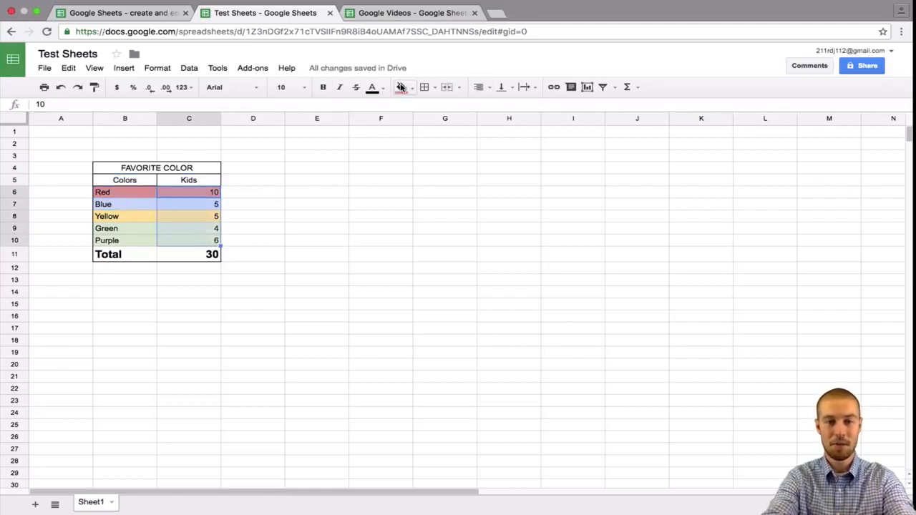
left_click(478, 86)
left_click(483, 107)
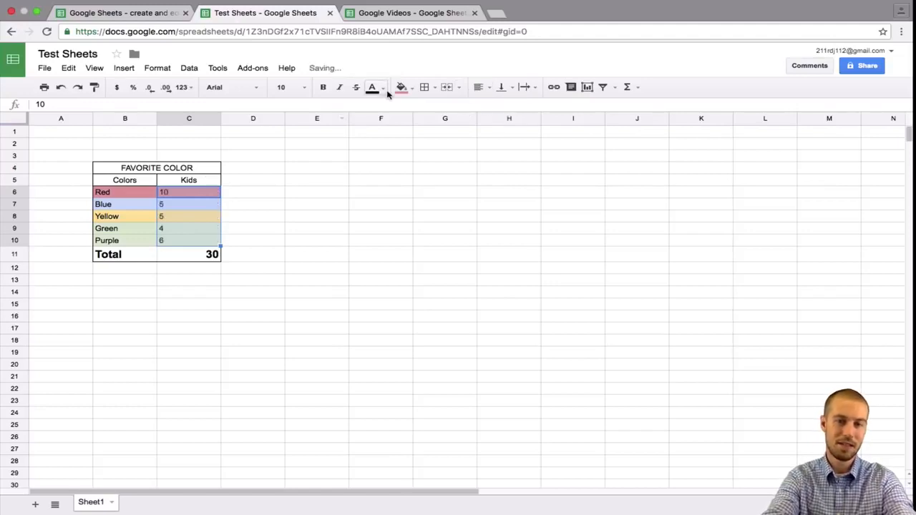
left_click(486, 89)
left_click(498, 108)
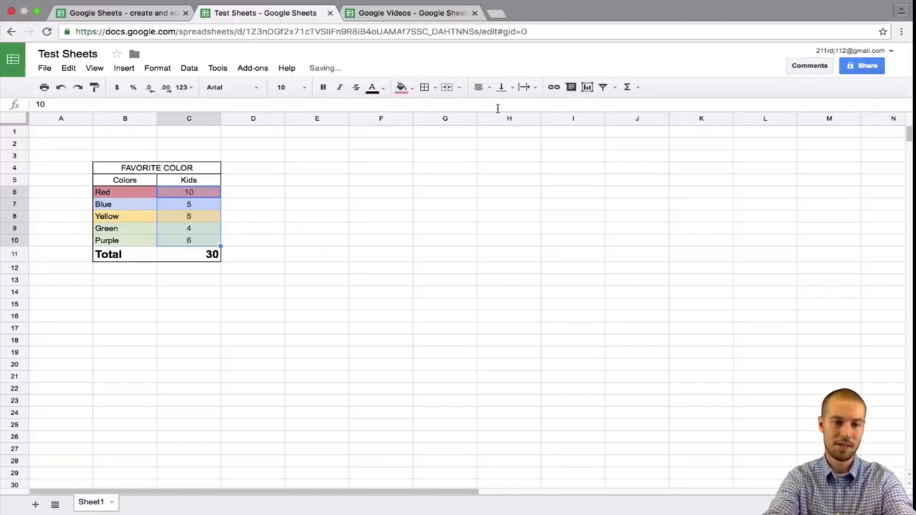
Select the total cell C11 and start a new chart from the favorite color table
key("Down")
key("Down")
key("Down")
key("Down")
key("Down")
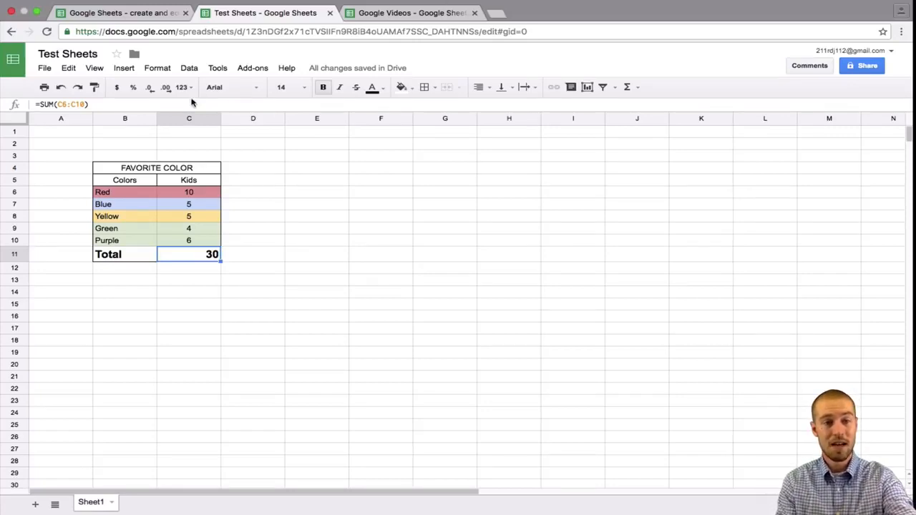
left_click(126, 71)
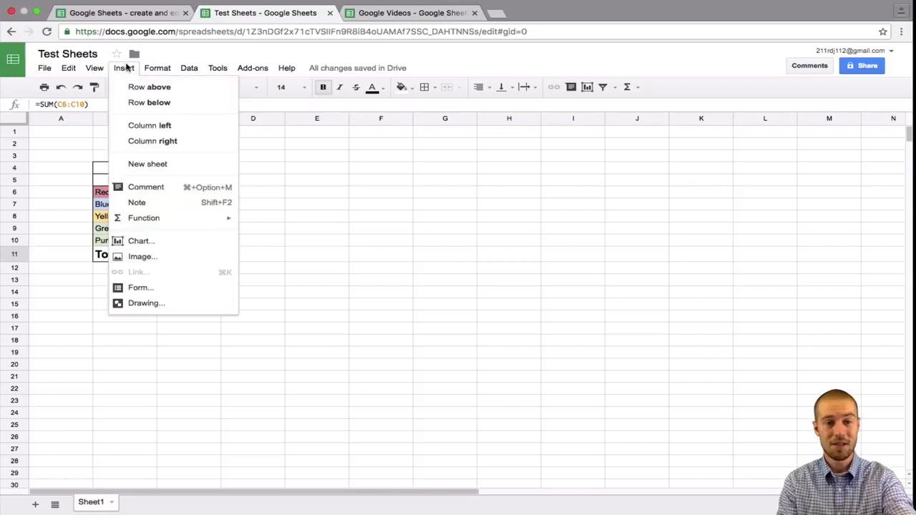
left_click(148, 243)
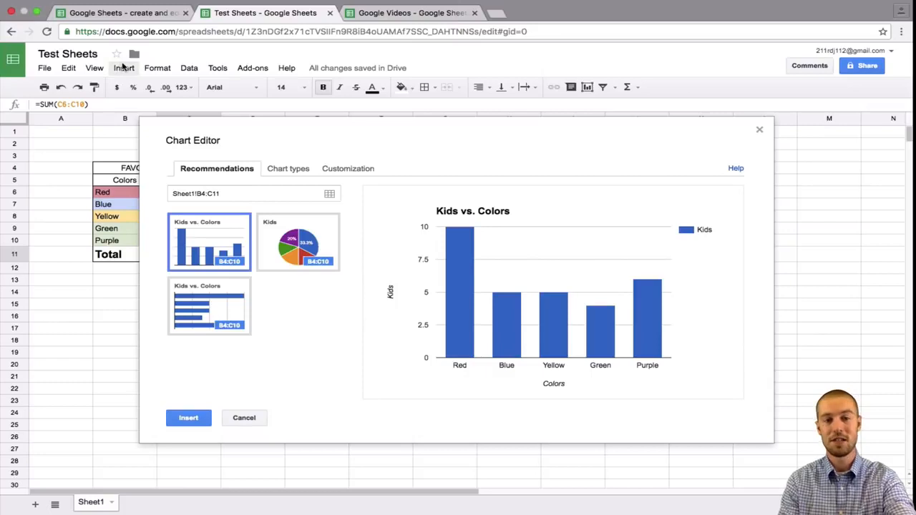
Insert the recommended Kids vs. Colors column chart and place it beside the table, from about E2 to J19
left_click(283, 250)
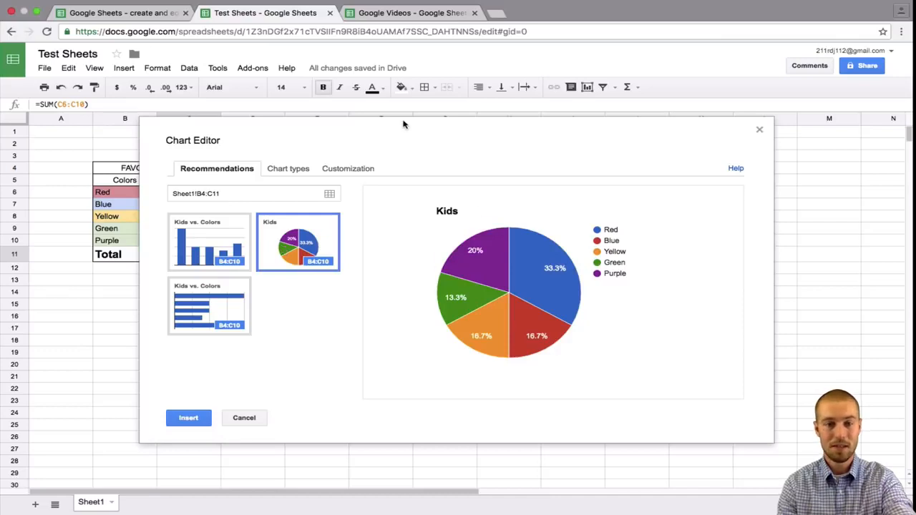
left_click_drag(404, 123, 519, 142)
mouse_move(613, 284)
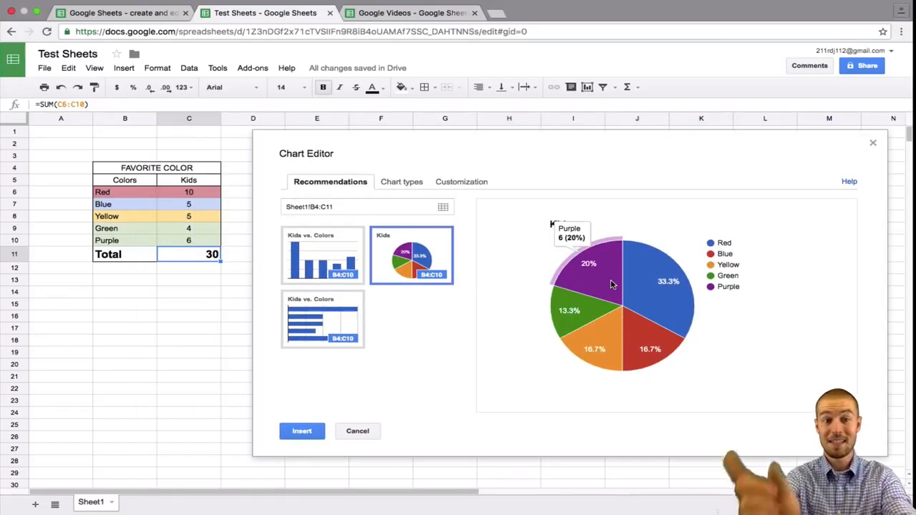
left_click(305, 254)
mouse_move(561, 281)
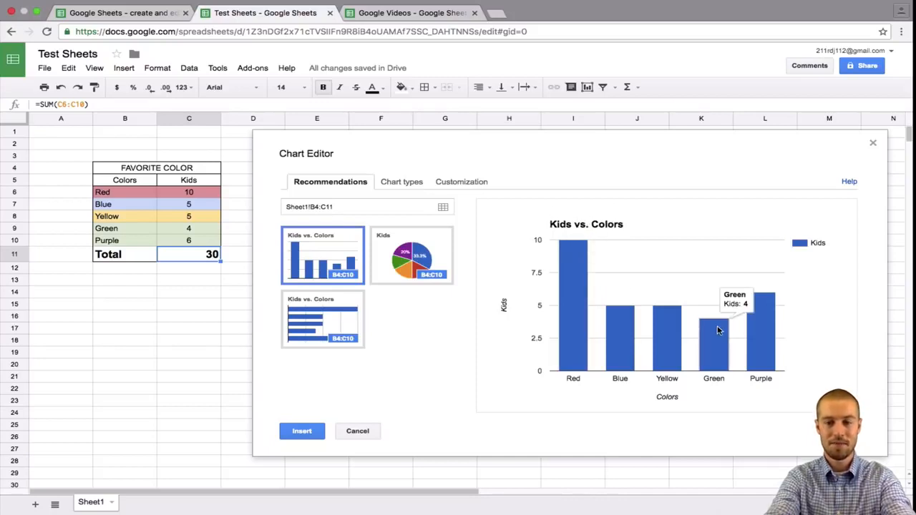
mouse_move(753, 330)
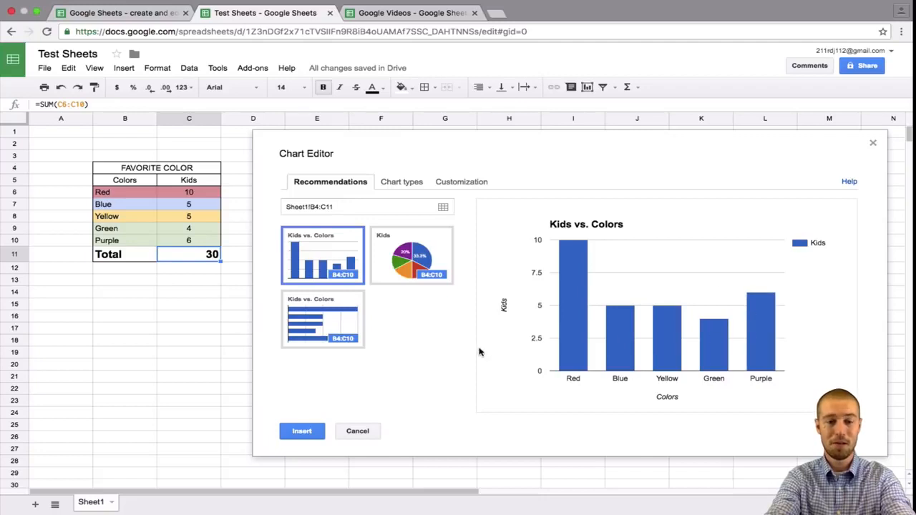
left_click(303, 432)
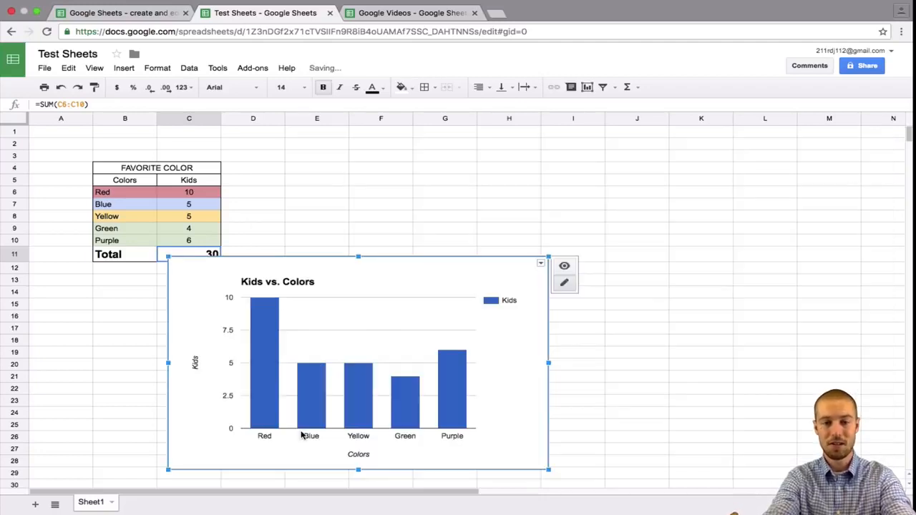
left_click_drag(313, 268, 460, 153)
Try to recolor the chart's Red and Blue columns individually, applying light red to the Red column
left_click(405, 214)
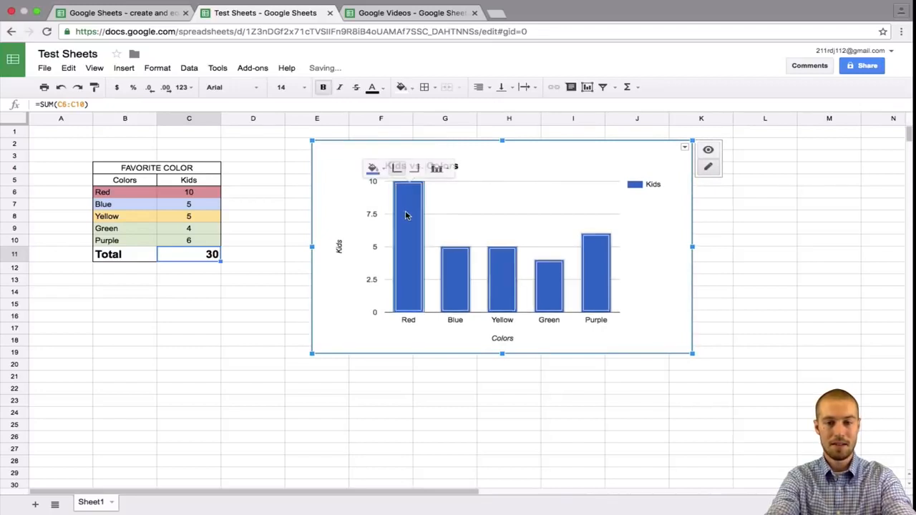
left_click(374, 169)
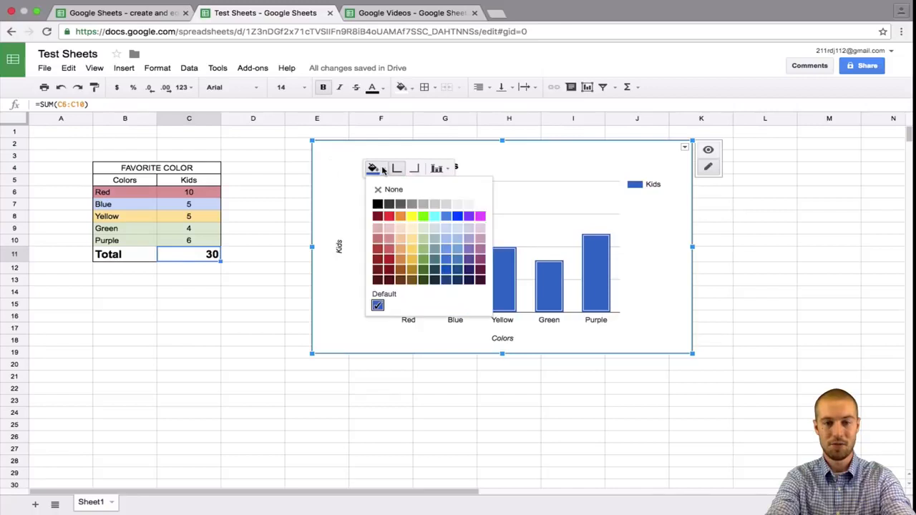
left_click(389, 230)
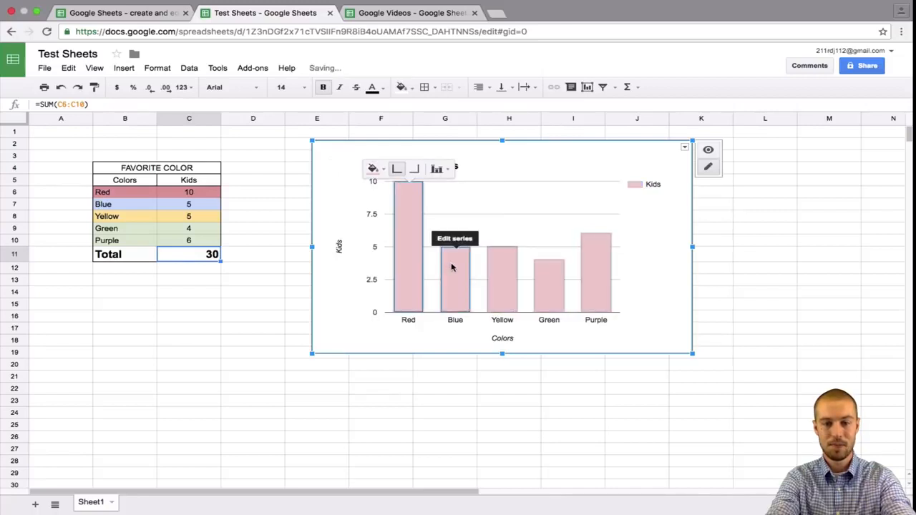
left_click(452, 263)
left_click(421, 234)
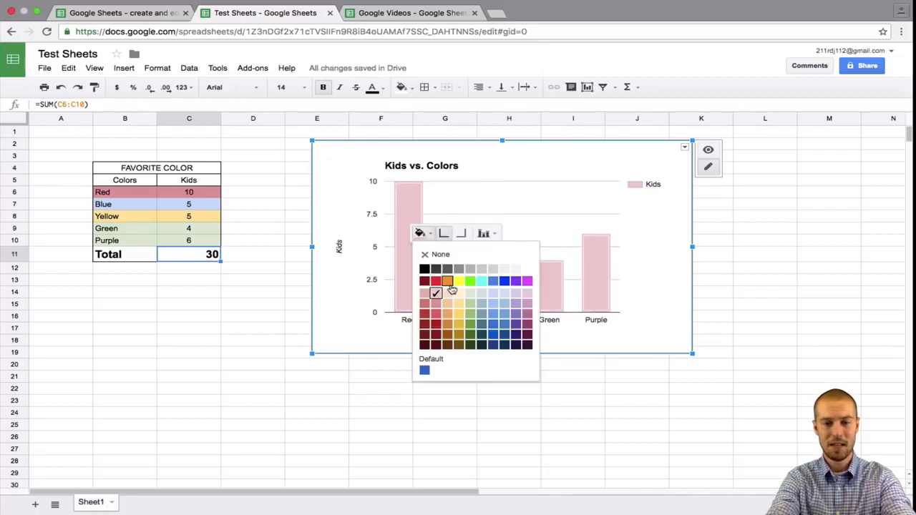
left_click(443, 184)
Fill the Kids series columns in the chart with light blue
left_click(463, 266)
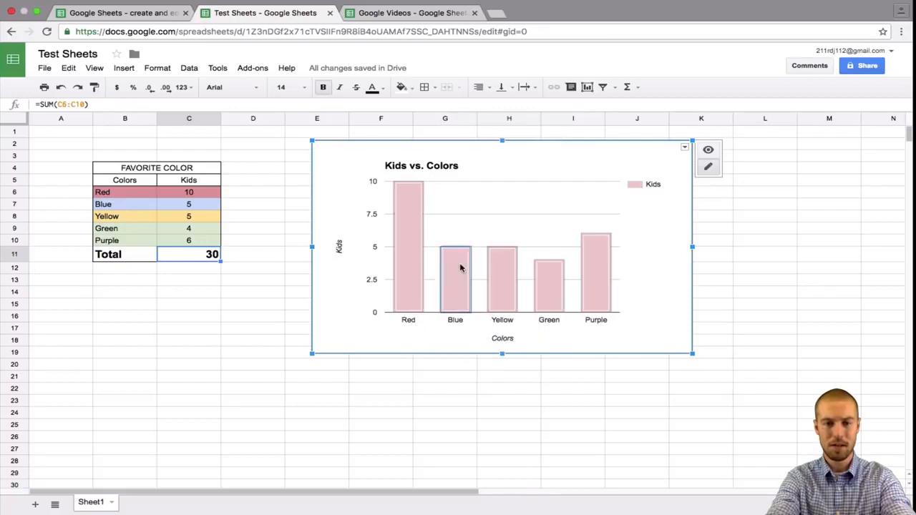
left_click(421, 234)
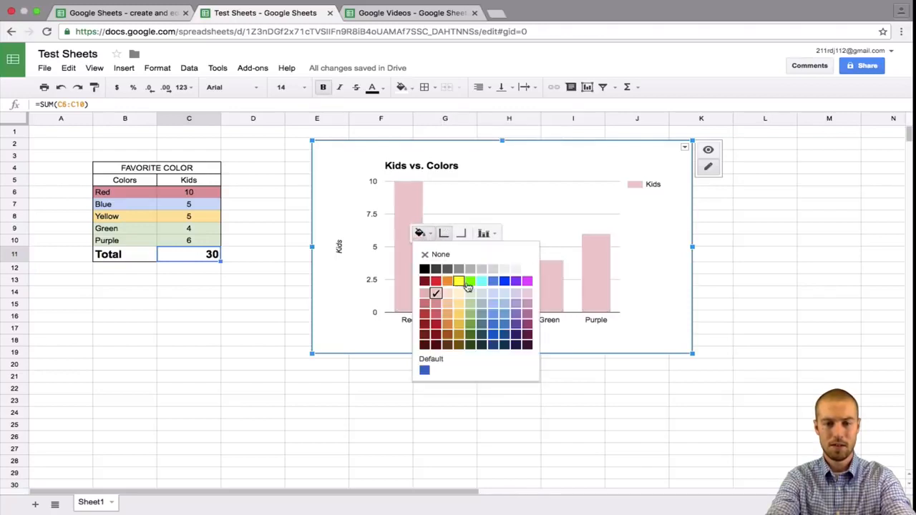
left_click(492, 295)
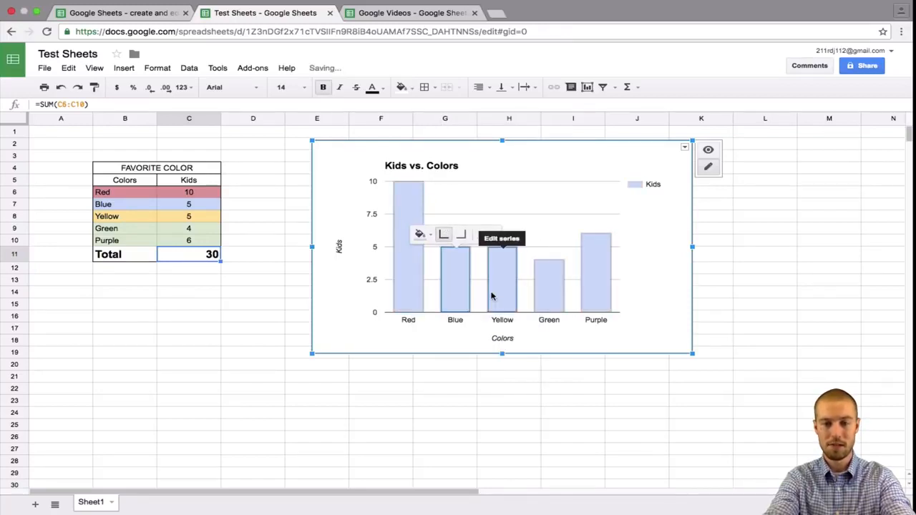
Change the column chart's title to Favorite Color
left_click(425, 167)
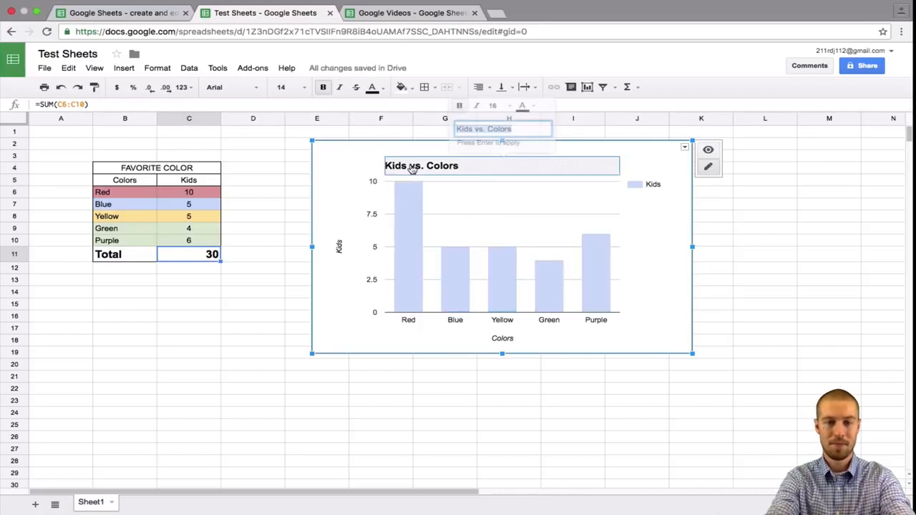
type("Favo")
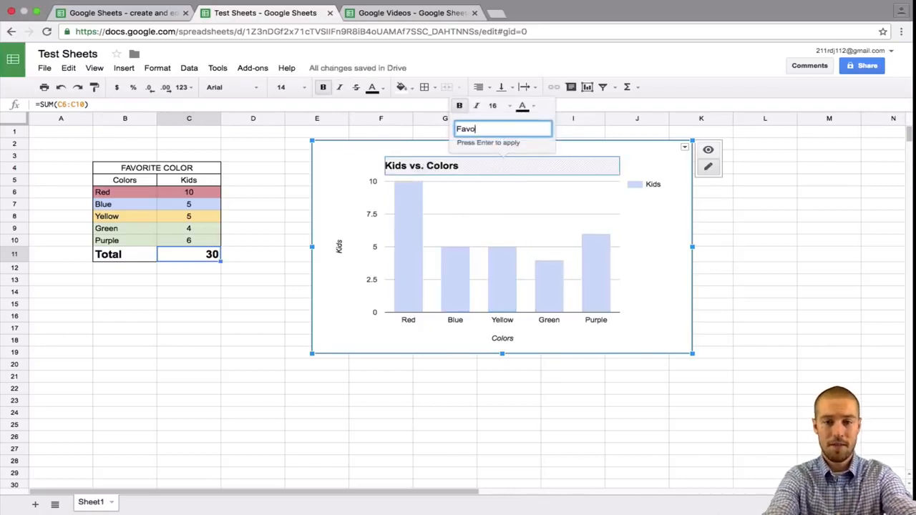
type("rite Color")
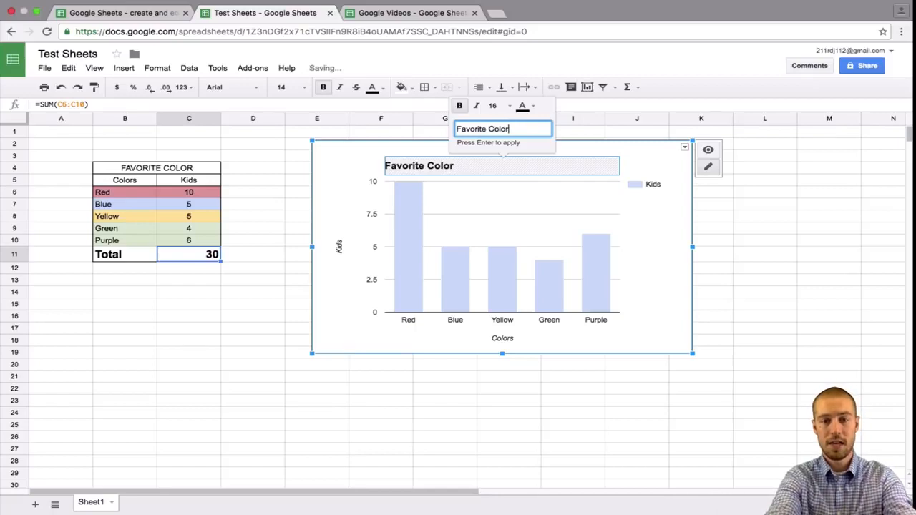
left_click(322, 182)
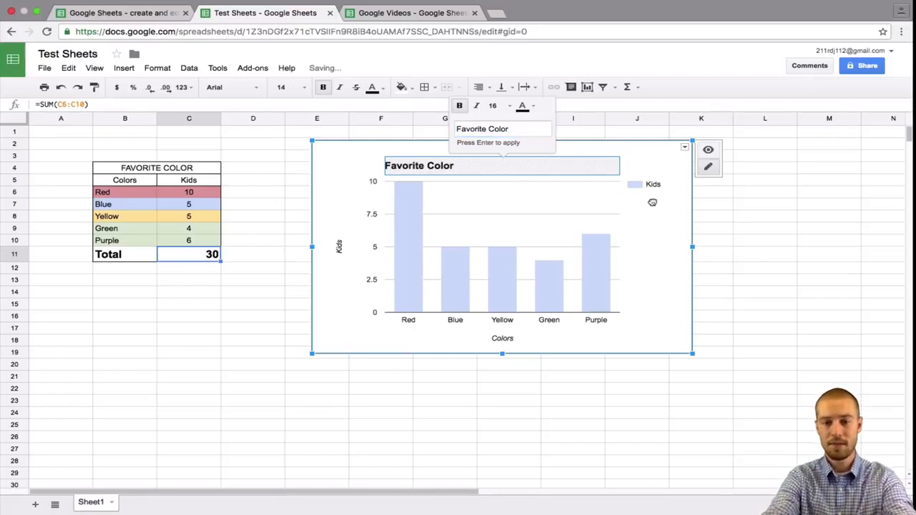
left_click(600, 268)
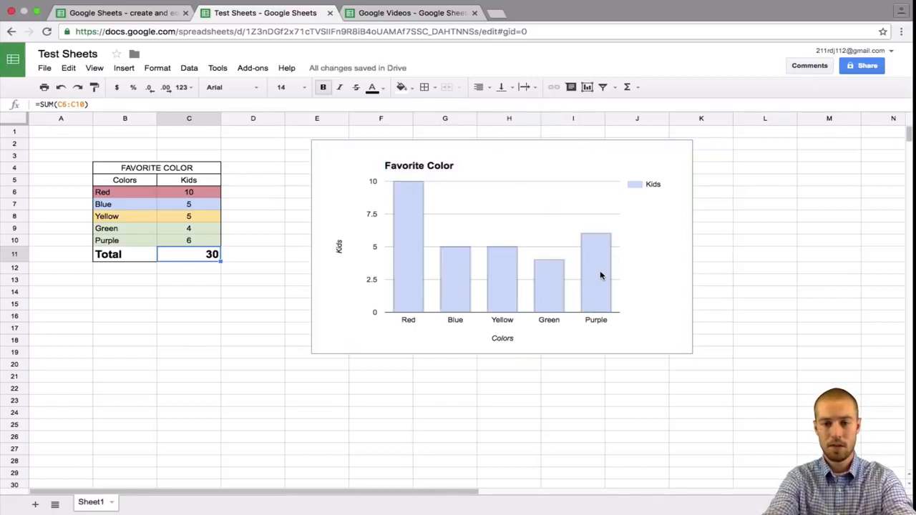
scroll(601, 275, "down", 1)
left_click(598, 269)
scroll(593, 246, "up", 1)
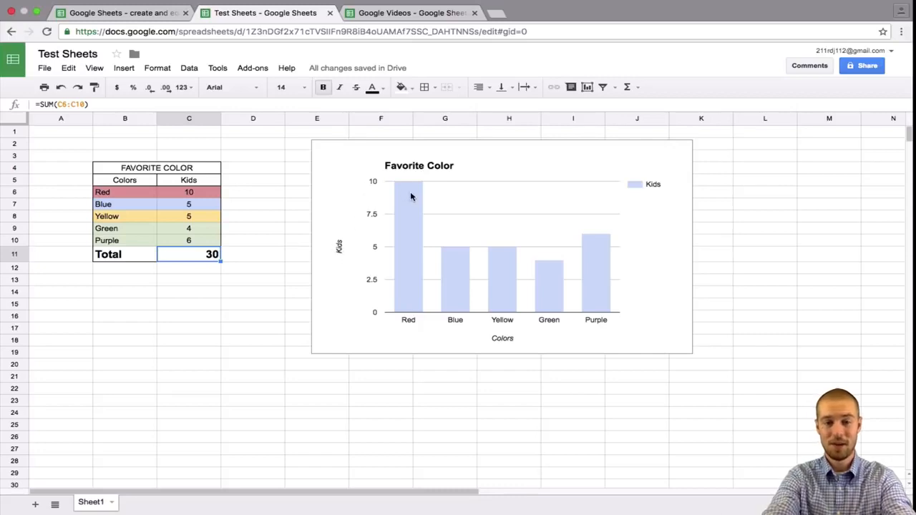
left_click(558, 293)
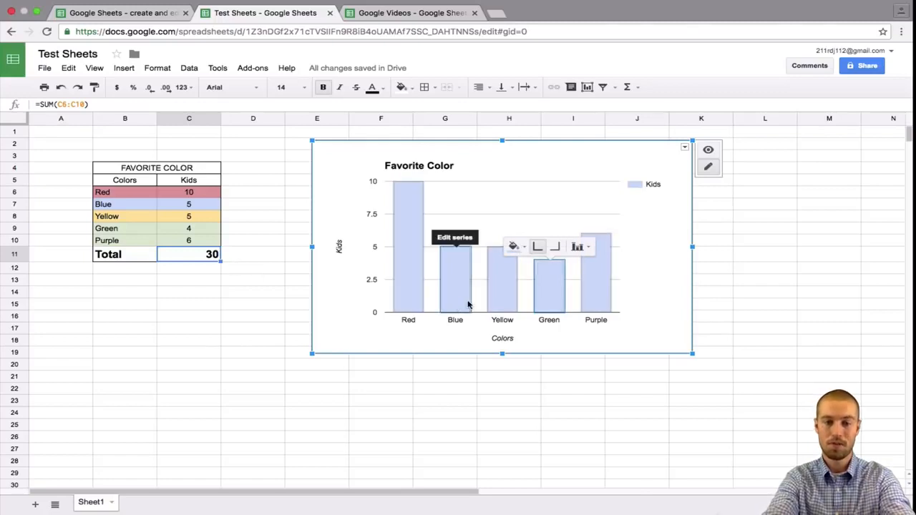
key("Escape")
scroll(421, 286, "down", 1)
left_click(248, 278)
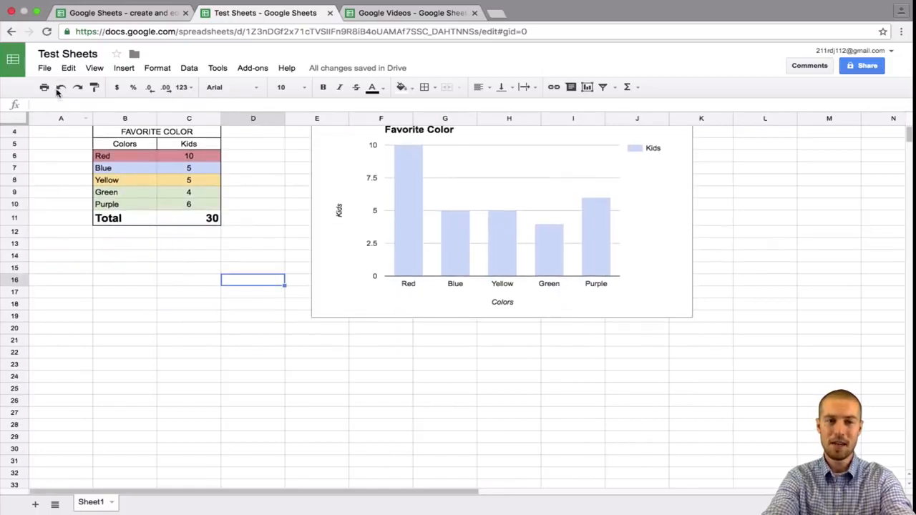
left_click(44, 68)
left_click(69, 68)
left_click(122, 68)
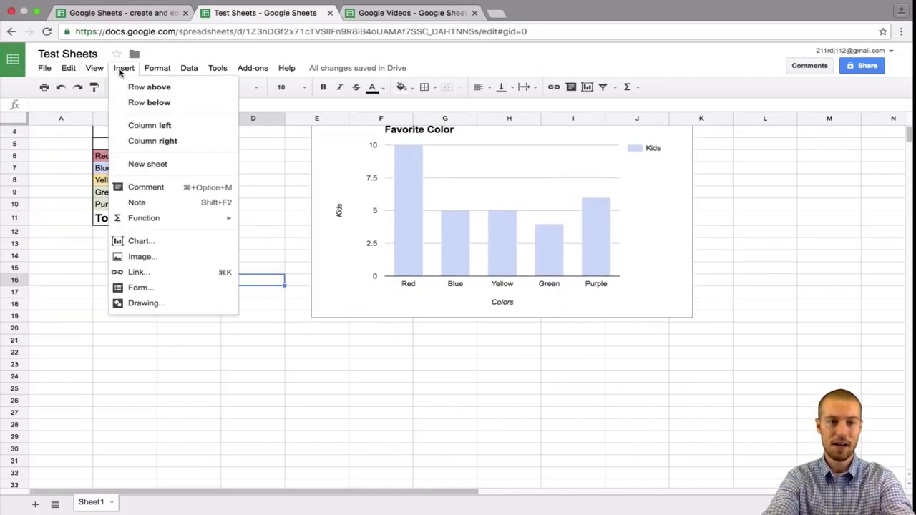
left_click(160, 248)
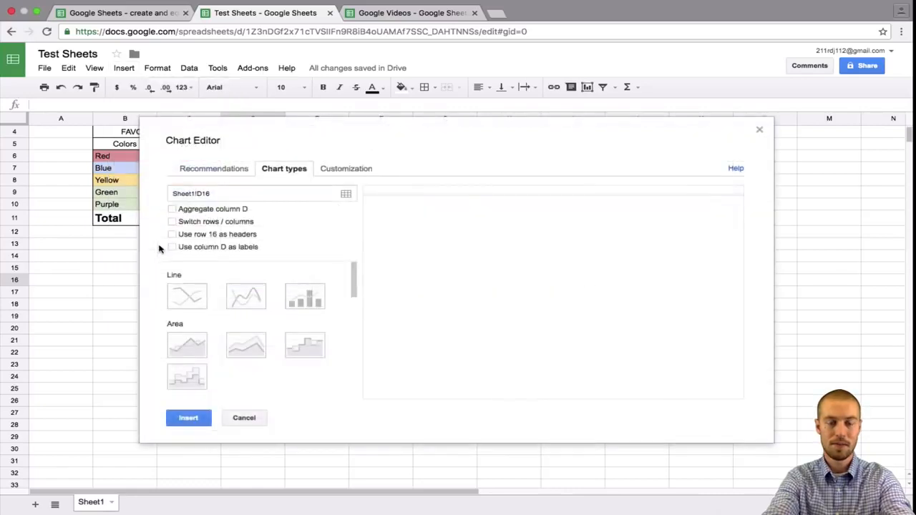
left_click(245, 418)
Insert the recommended pie chart for B6:C11 and fit it at a smaller size below the table, across about rows 13 to 23
scroll(206, 215, "up", 2)
left_click_drag(108, 190, 190, 257)
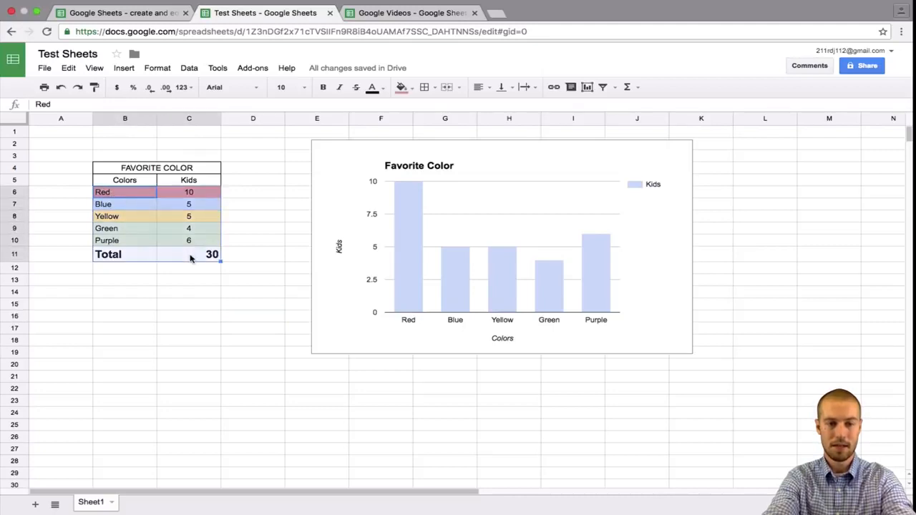
left_click(587, 87)
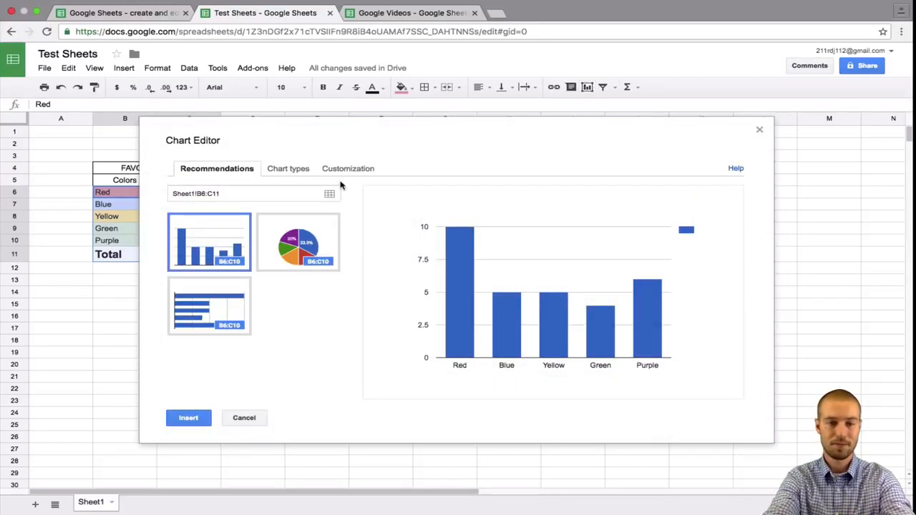
left_click(301, 246)
left_click(199, 421)
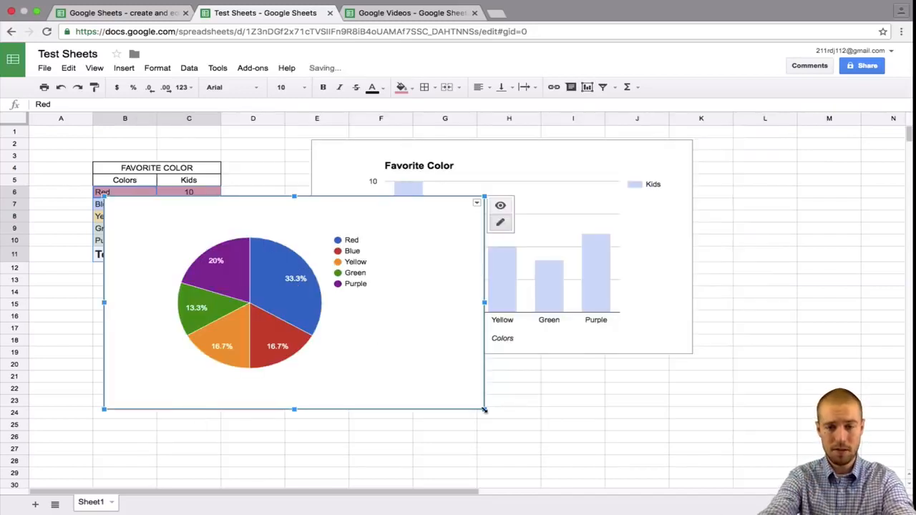
left_click_drag(485, 410, 312, 318)
left_click_drag(290, 286, 266, 375)
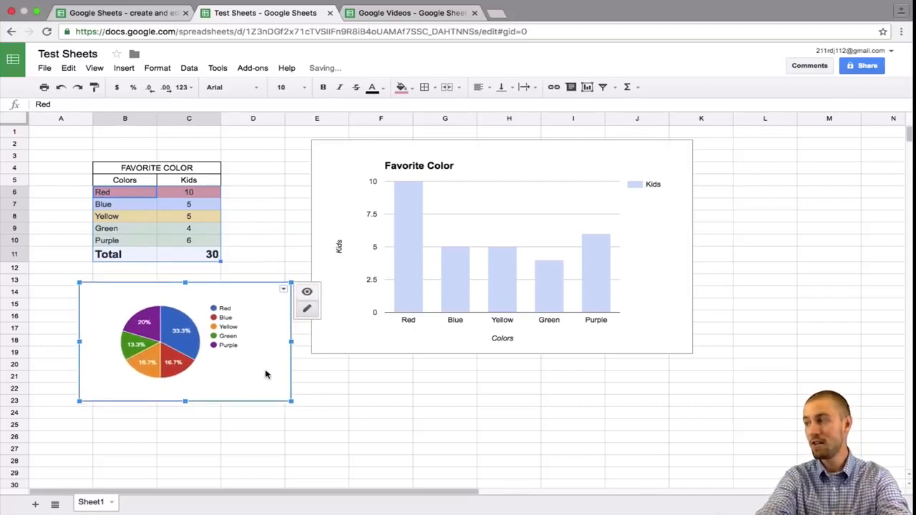
Fill the pie chart's Red slice with light red
left_click(185, 331)
left_click(181, 316)
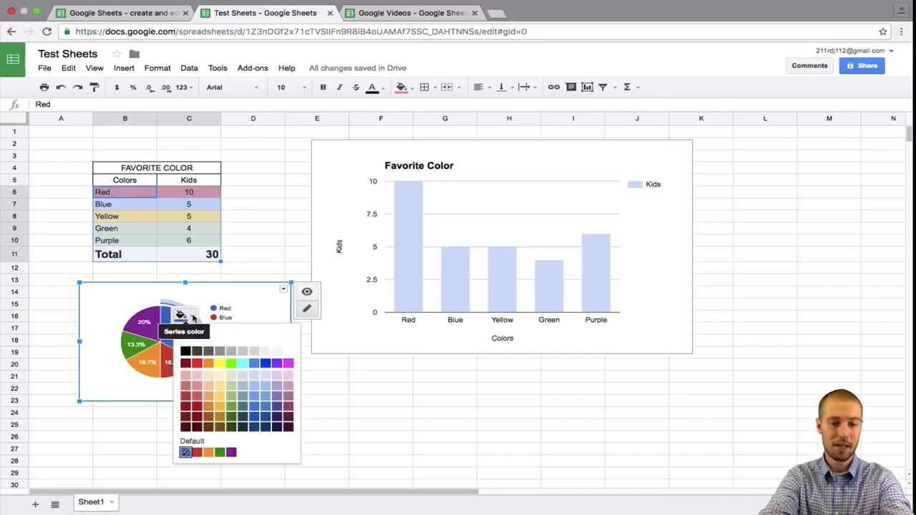
left_click(197, 375)
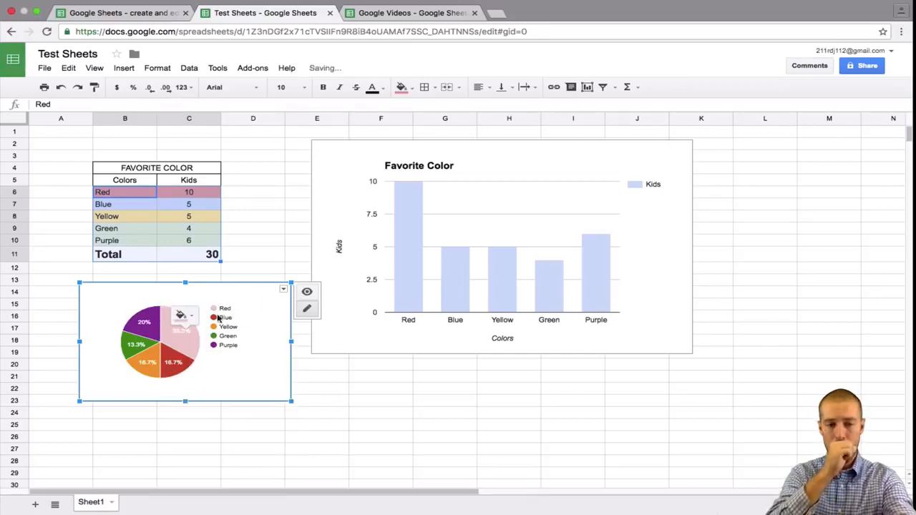
Color the pie chart's Red slice bright red and its Blue slice cyan
left_click(193, 319)
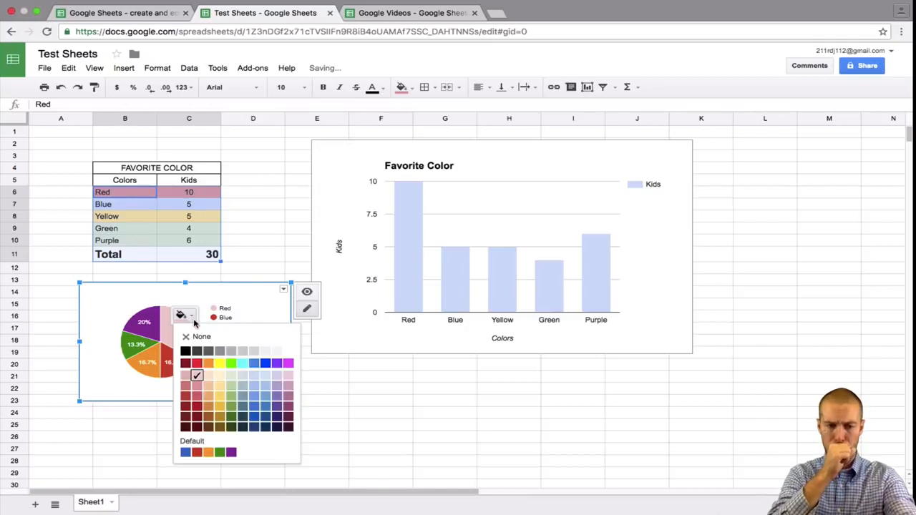
left_click(194, 355)
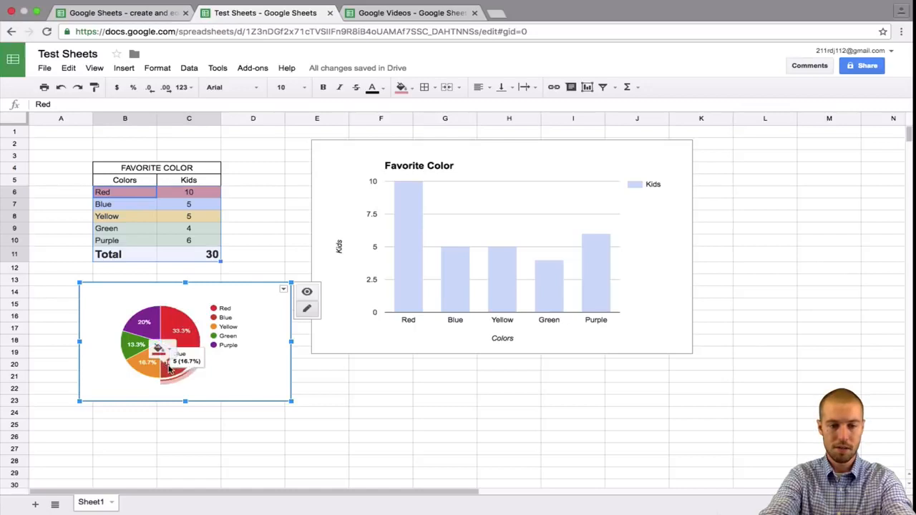
left_click(165, 350)
left_click(221, 397)
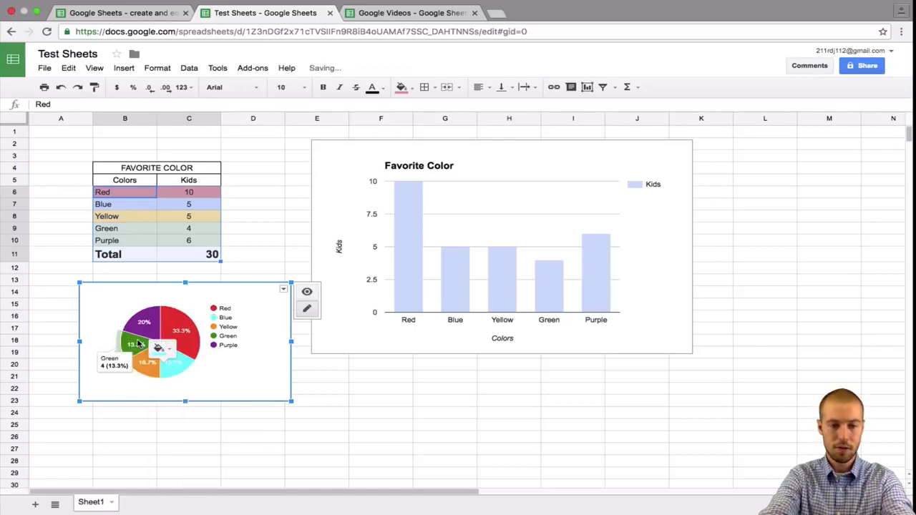
left_click(40, 291)
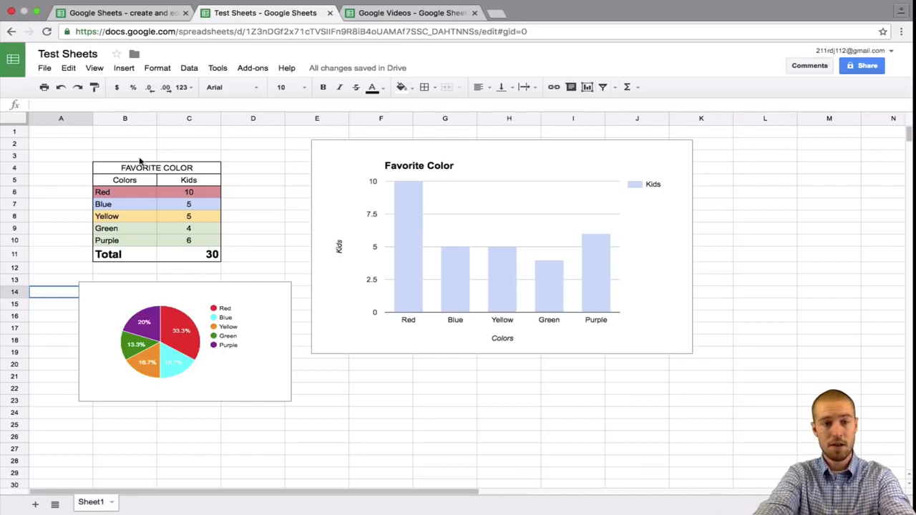
Add a filter to the table range B5:C10 and sort its rows by the Kids column, A → Z
left_click_drag(115, 183, 181, 242)
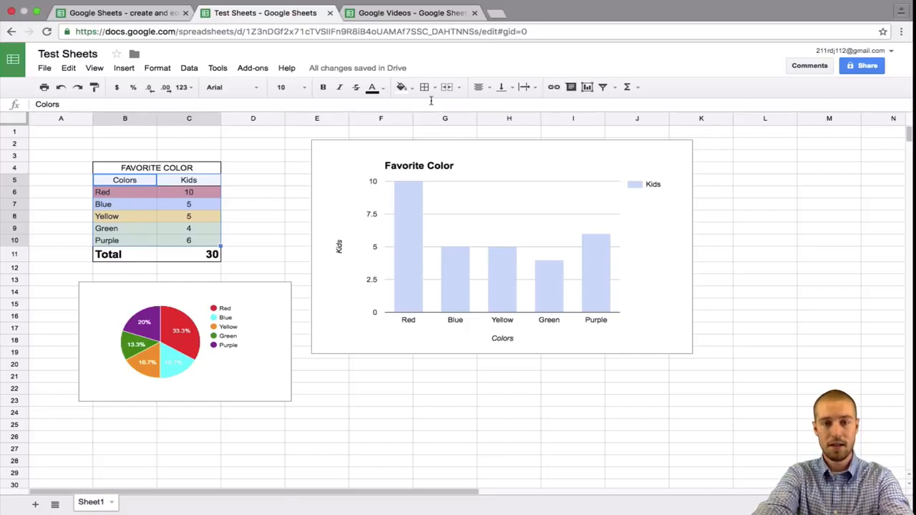
left_click(603, 86)
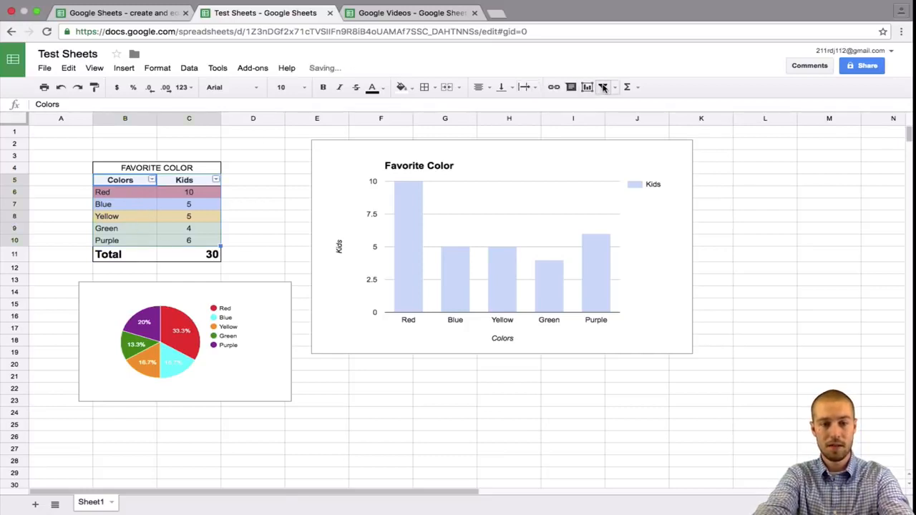
left_click(215, 180)
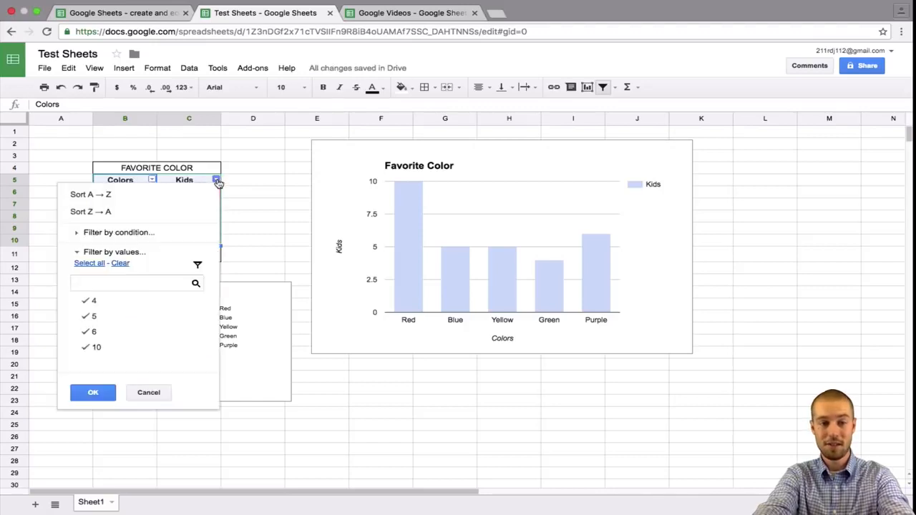
left_click(173, 200)
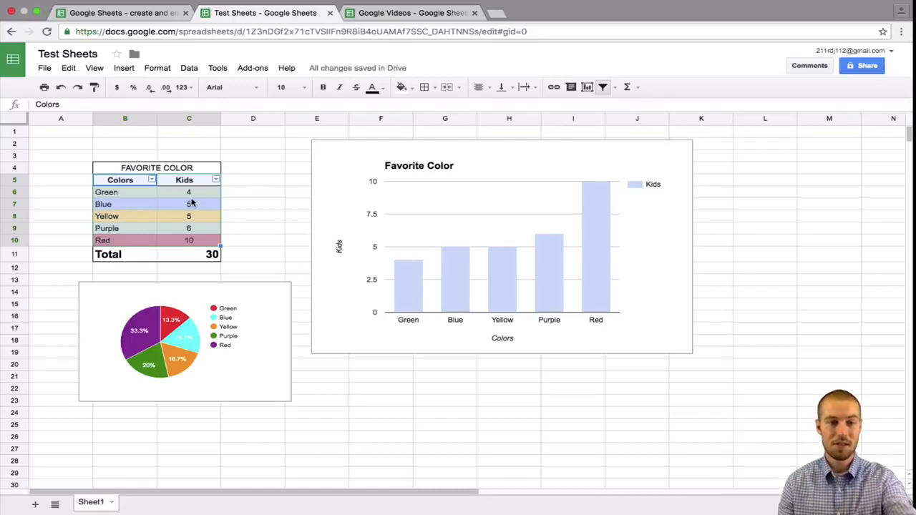
Sort the filtered table rows alphabetically by the Colors column, A → Z
left_click(152, 181)
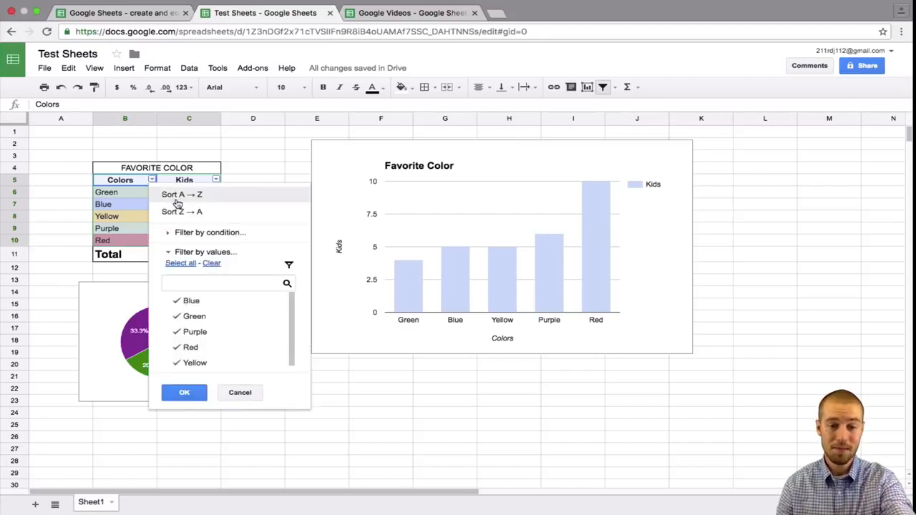
left_click(178, 204)
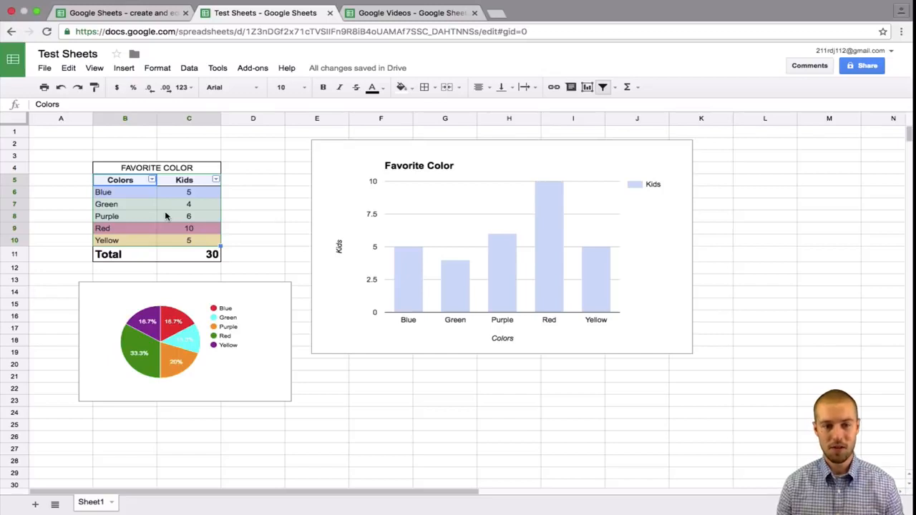
left_click(198, 261)
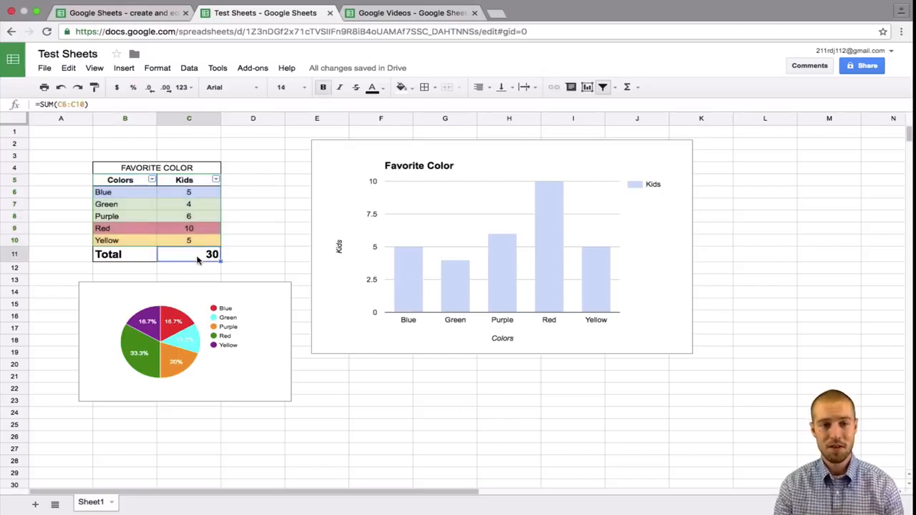
left_click(144, 207)
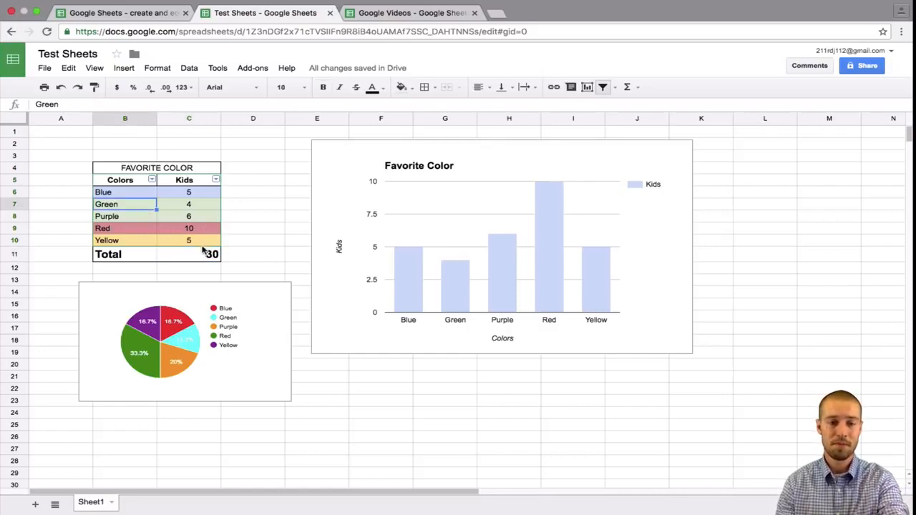
left_click(193, 256)
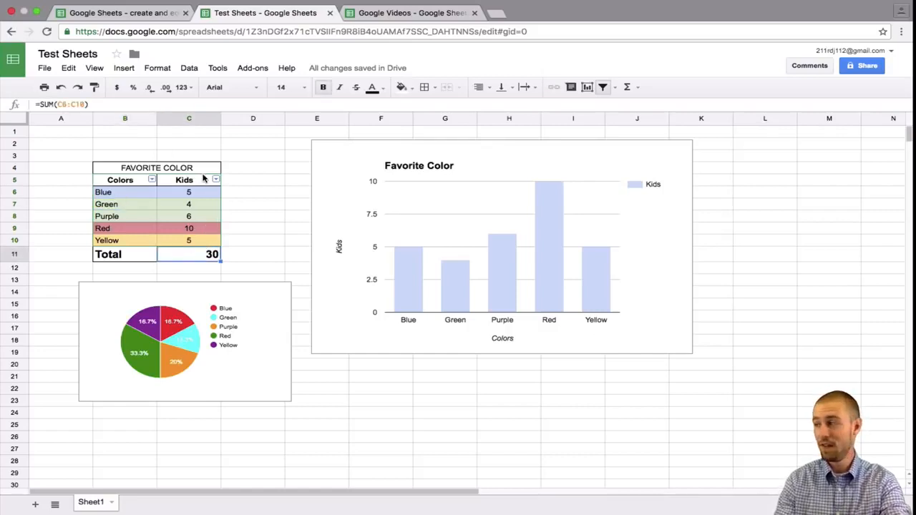